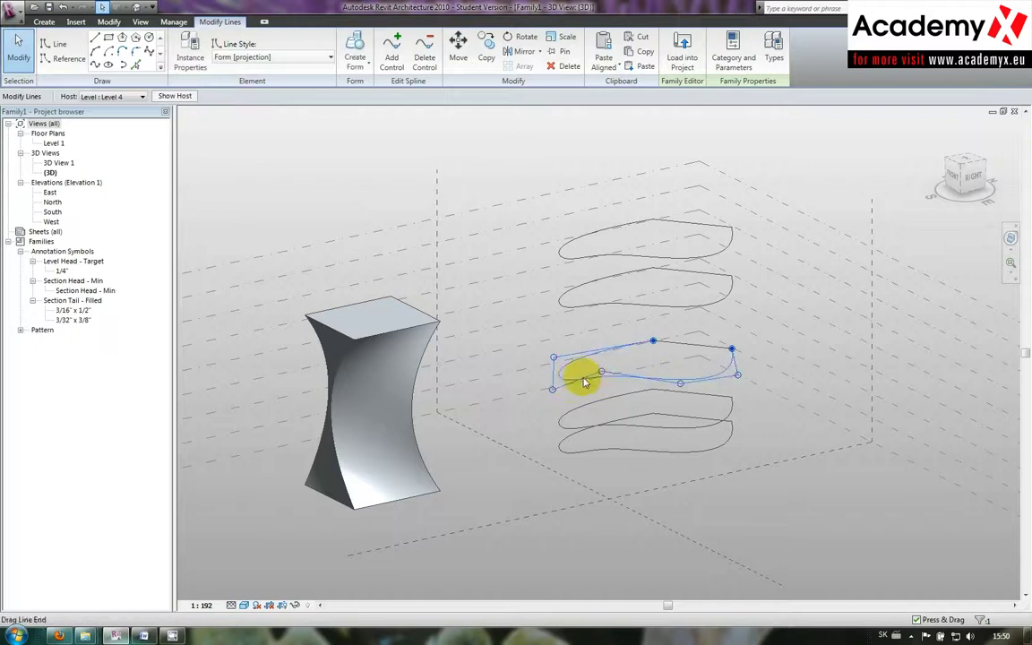
Drag control points on the middle stacked spline profile to give it an irregular outline.
{"action": "mouse_move", "coordinate": [599, 377]}
{"action": "left_mouse_down"}
{"action": "mouse_move", "coordinate": [567, 397]}
{"action": "mouse_move", "coordinate": [584, 372]}
{"action": "mouse_move", "coordinate": [553, 421]}
{"action": "mouse_move", "coordinate": [630, 436]}
{"action": "mouse_move", "coordinate": [564, 428]}
{"action": "mouse_move", "coordinate": [594, 433]}
{"action": "left_mouse_up"}
{"action": "key", "text": "Escape"}
{"action": "left_click", "coordinate": [605, 434]}
{"action": "left_click", "coordinate": [560, 428]}
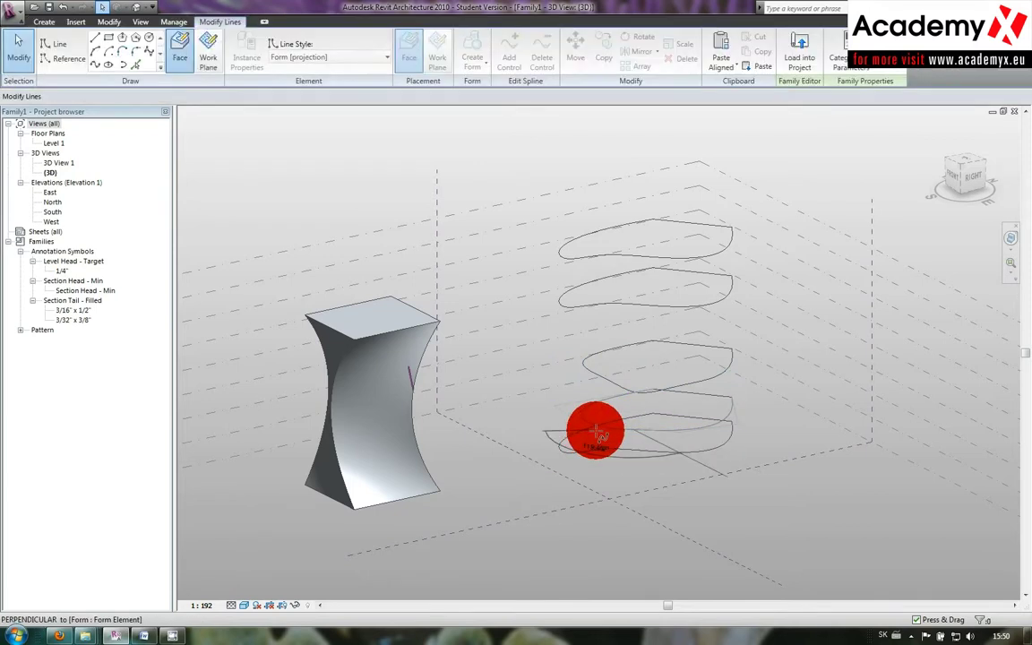
{"action": "mouse_move", "coordinate": [679, 431]}
{"action": "left_mouse_down"}
{"action": "mouse_move", "coordinate": [679, 414]}
{"action": "mouse_move", "coordinate": [757, 375]}
{"action": "mouse_move", "coordinate": [760, 312]}
{"action": "left_mouse_up"}
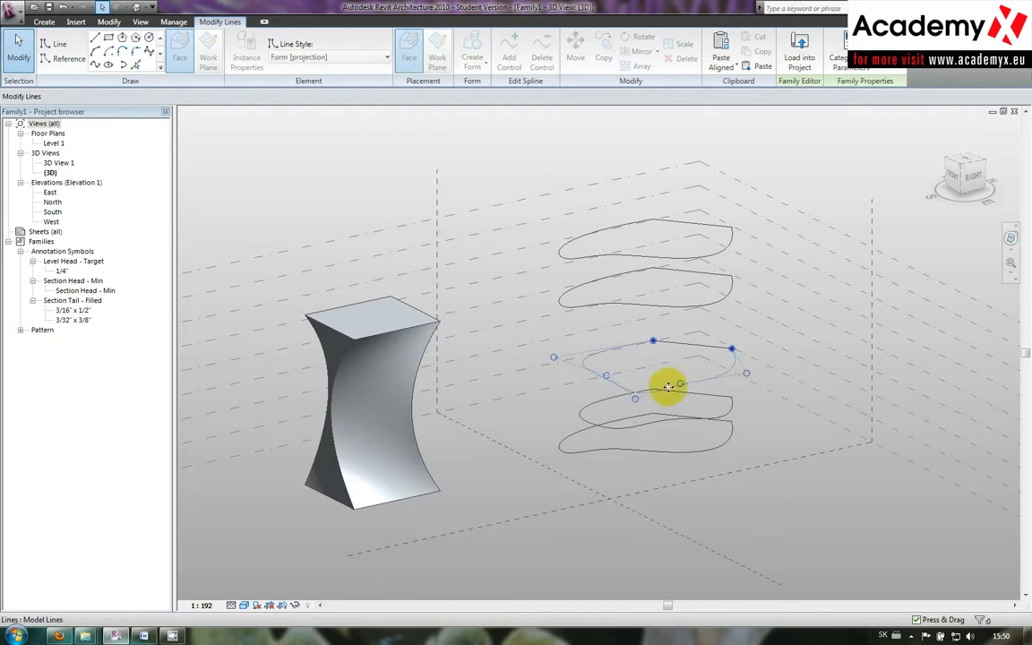
{"action": "mouse_move", "coordinate": [673, 315]}
{"action": "left_mouse_down"}
{"action": "mouse_move", "coordinate": [682, 375]}
{"action": "mouse_move", "coordinate": [641, 394]}
{"action": "mouse_move", "coordinate": [600, 378]}
{"action": "mouse_move", "coordinate": [618, 376]}
{"action": "mouse_move", "coordinate": [601, 301]}
{"action": "mouse_move", "coordinate": [691, 367]}
{"action": "mouse_move", "coordinate": [691, 296]}
{"action": "left_mouse_up"}
Reshape the Level 7 spline profile by dragging one of its control points.
{"action": "left_click", "coordinate": [557, 250]}
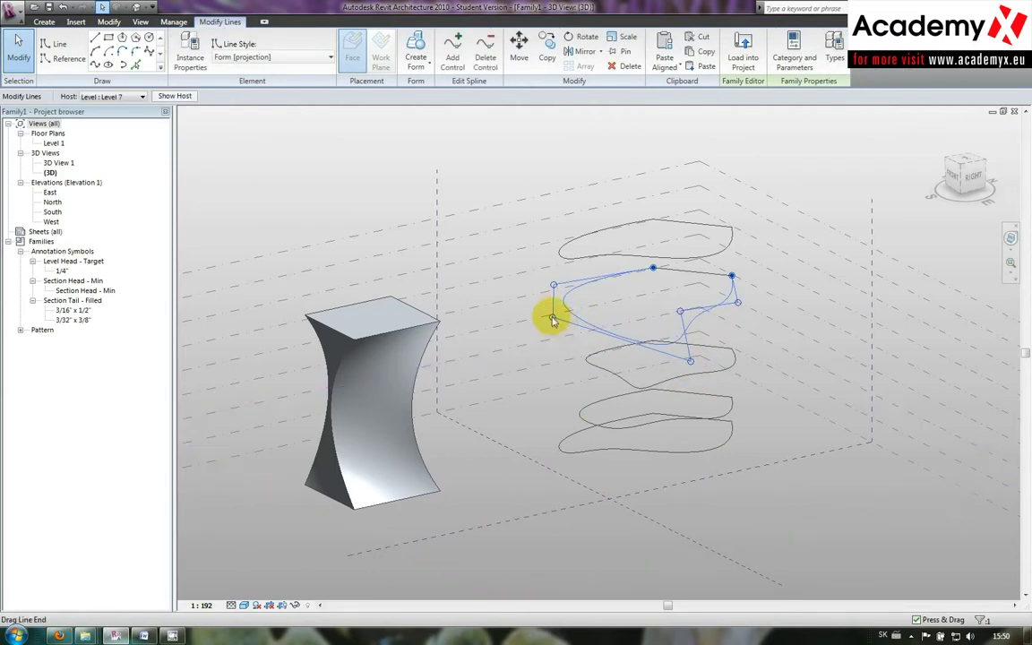
{"action": "left_click_drag", "start_coordinate": [549, 249], "coordinate": [630, 317]}
{"action": "left_click", "coordinate": [594, 260]}
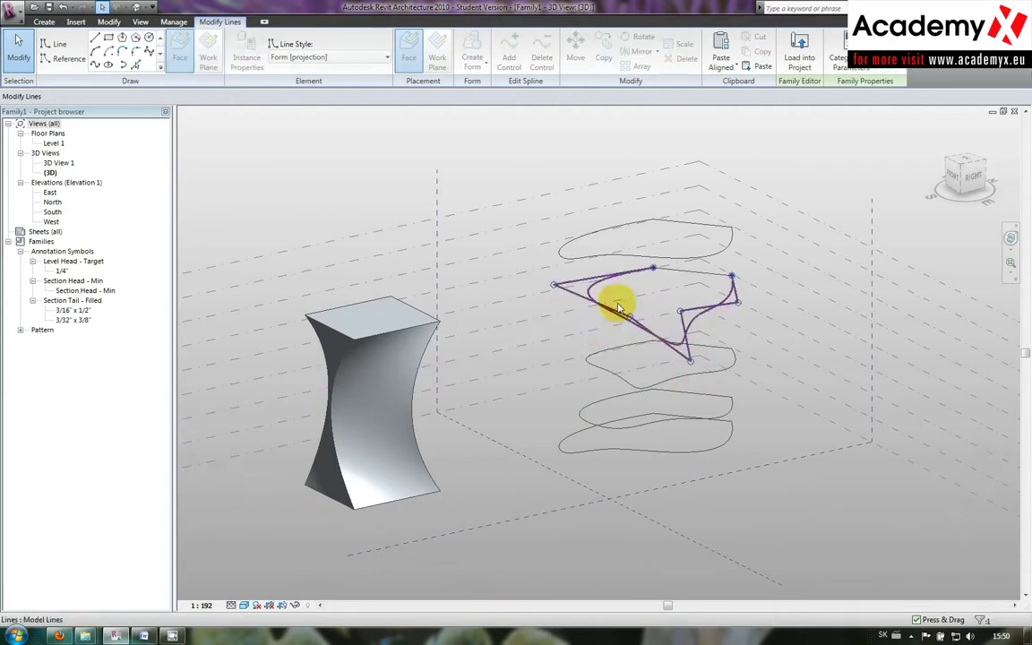
Pull the top Level 9 spline into a sharper, pointed outline, then window-select all five splines.
{"action": "left_click", "coordinate": [618, 235]}
{"action": "mouse_move", "coordinate": [598, 228]}
{"action": "left_mouse_down"}
{"action": "mouse_move", "coordinate": [668, 302]}
{"action": "mouse_move", "coordinate": [595, 223]}
{"action": "mouse_move", "coordinate": [626, 257]}
{"action": "left_mouse_up"}
{"action": "left_click", "coordinate": [553, 207]}
{"action": "left_click", "coordinate": [731, 258]}
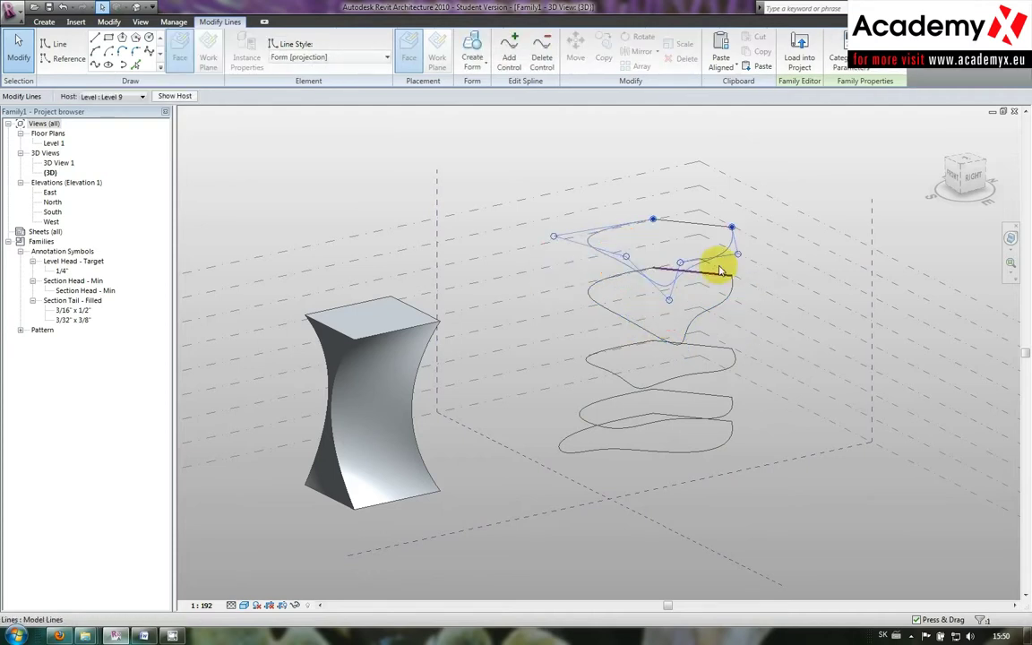
{"action": "left_click_drag", "start_coordinate": [736, 260], "coordinate": [788, 255]}
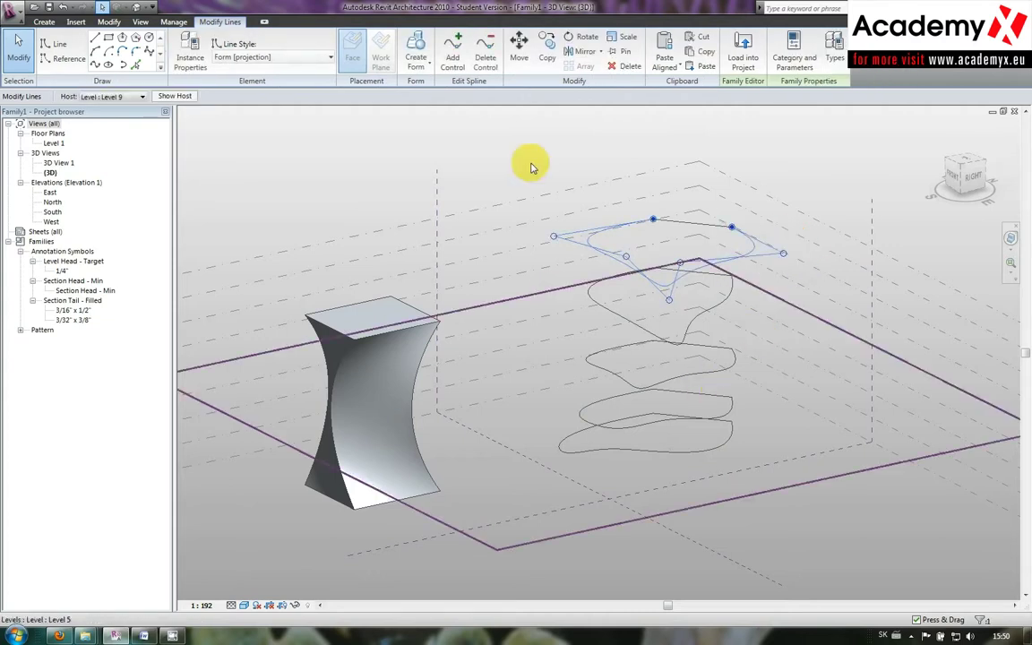
{"action": "mouse_move", "coordinate": [491, 143]}
{"action": "left_mouse_down"}
{"action": "mouse_move", "coordinate": [803, 503]}
{"action": "mouse_move", "coordinate": [794, 495]}
{"action": "left_mouse_up"}
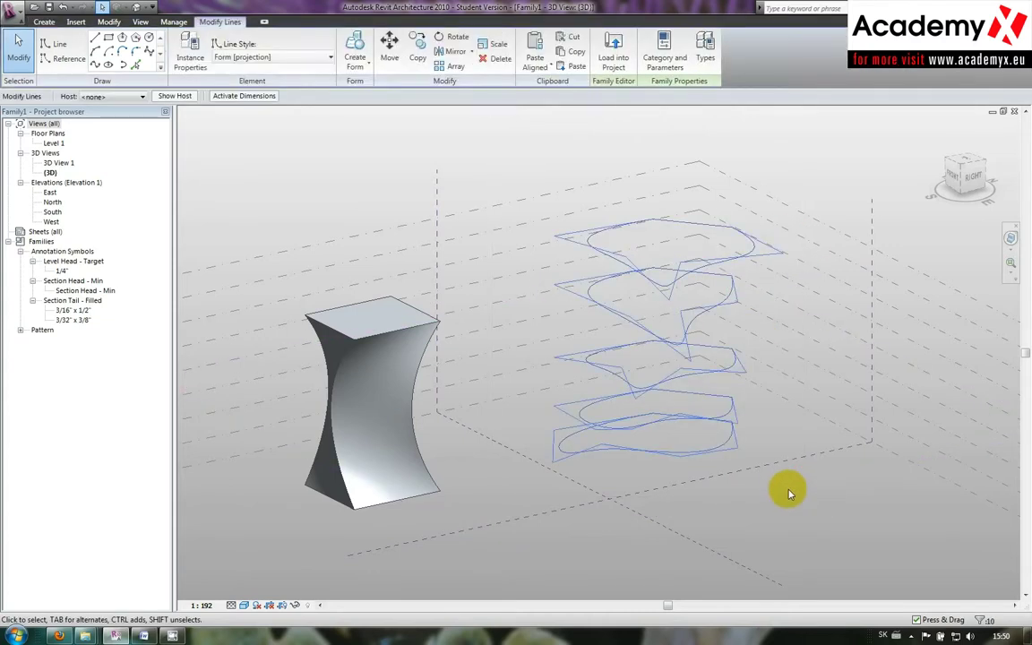
Loft the five selected splines into one solid free-form mass with Create Form and inspect it.
{"action": "left_click", "coordinate": [356, 42]}
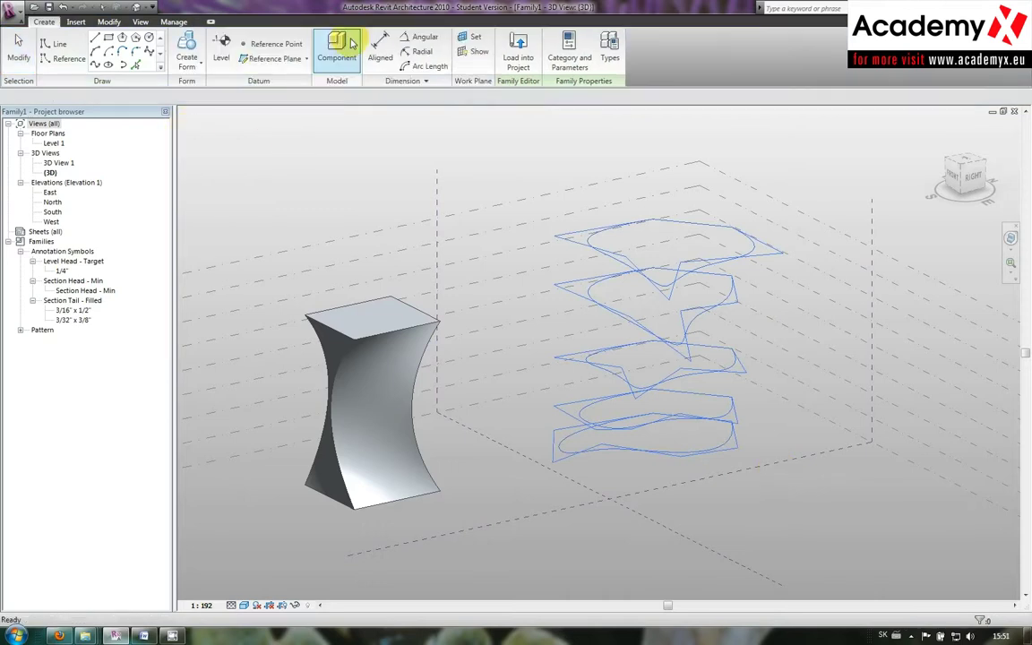
{"action": "mouse_move", "coordinate": [724, 351]}
{"action": "middle_mouse_down", "text": "shift"}
{"action": "mouse_move", "coordinate": [465, 357]}
{"action": "mouse_move", "coordinate": [461, 287]}
{"action": "mouse_move", "coordinate": [516, 277]}
{"action": "mouse_move", "coordinate": [662, 274]}
{"action": "mouse_move", "coordinate": [759, 349]}
{"action": "mouse_move", "coordinate": [682, 203]}
{"action": "mouse_move", "coordinate": [669, 261]}
{"action": "middle_mouse_up", "text": "shift"}
{"action": "left_click", "coordinate": [664, 267]}
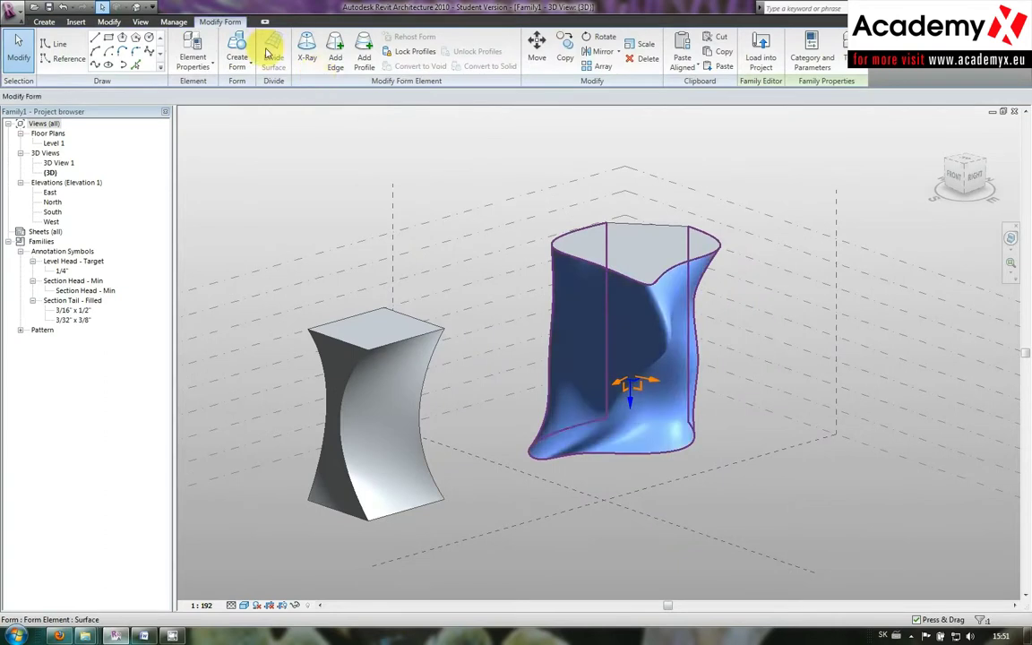
With X-Ray on, raise a vertex on the lofted form's lower profile.
{"action": "left_click", "coordinate": [307, 55]}
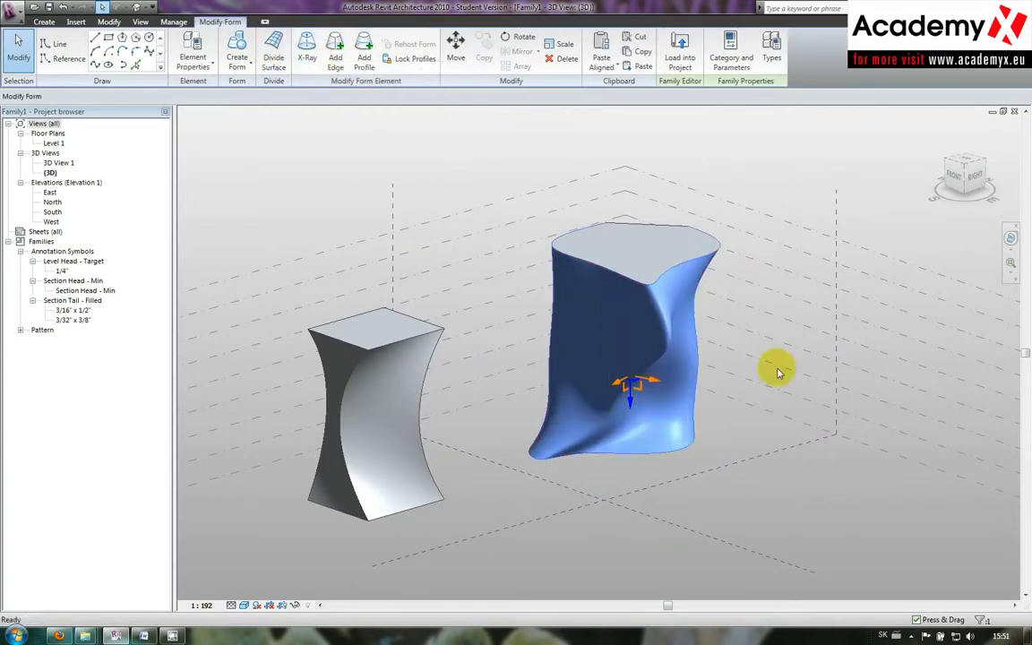
{"action": "left_click", "coordinate": [663, 342]}
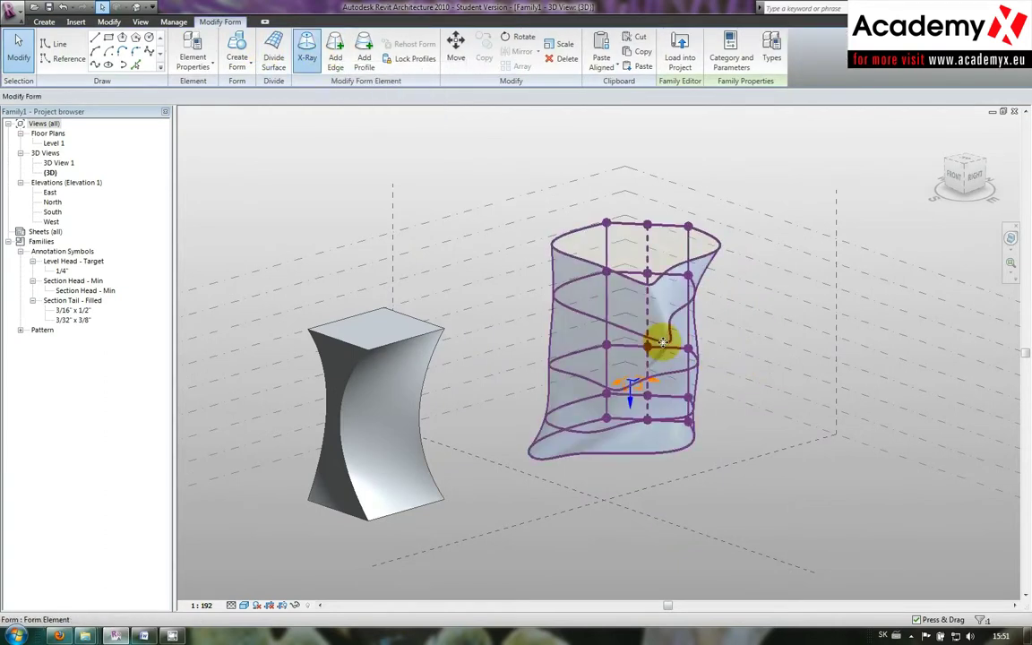
{"action": "left_click_drag", "start_coordinate": [663, 343], "coordinate": [688, 359]}
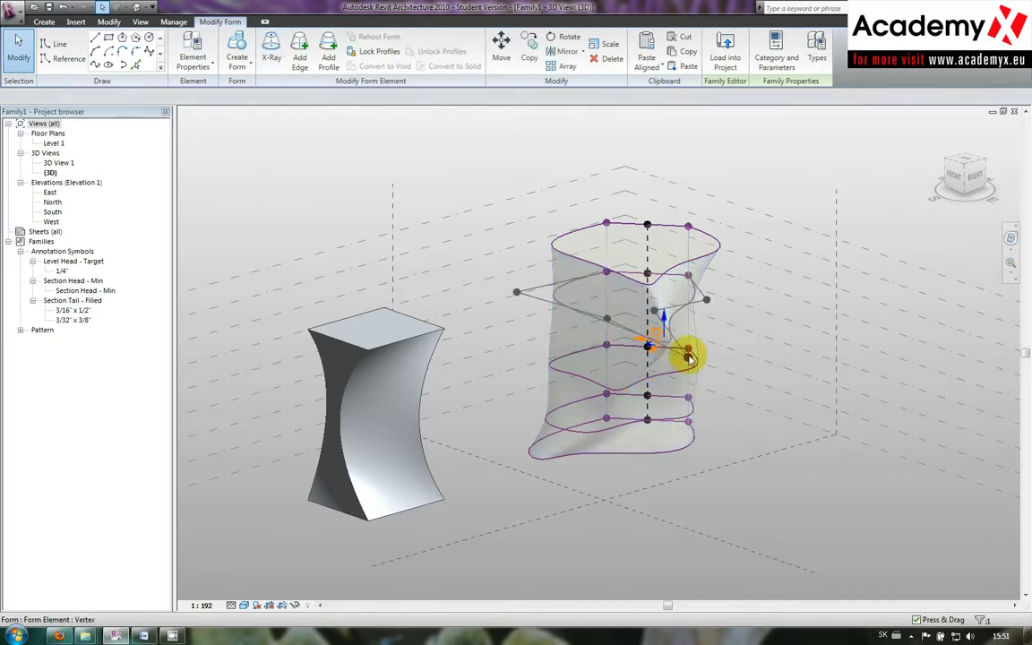
{"action": "left_click", "coordinate": [688, 358]}
{"action": "mouse_move", "coordinate": [675, 288]}
{"action": "middle_mouse_down", "text": "shift"}
{"action": "mouse_move", "coordinate": [663, 418]}
{"action": "mouse_move", "coordinate": [678, 378]}
{"action": "middle_mouse_up", "text": "shift"}
{"action": "left_click", "coordinate": [678, 378]}
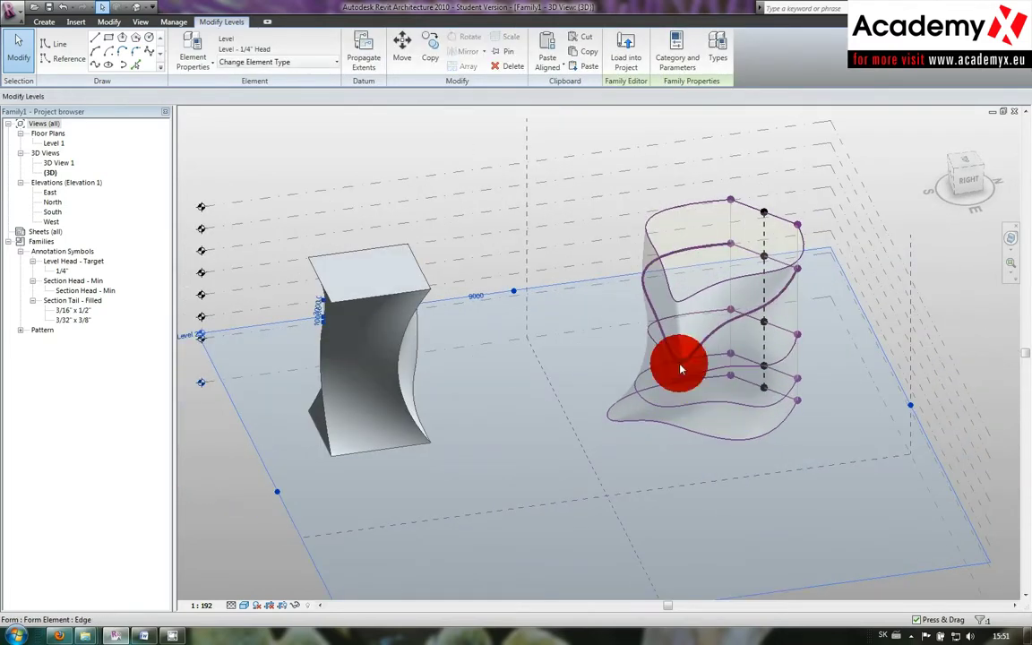
{"action": "left_click", "coordinate": [677, 391]}
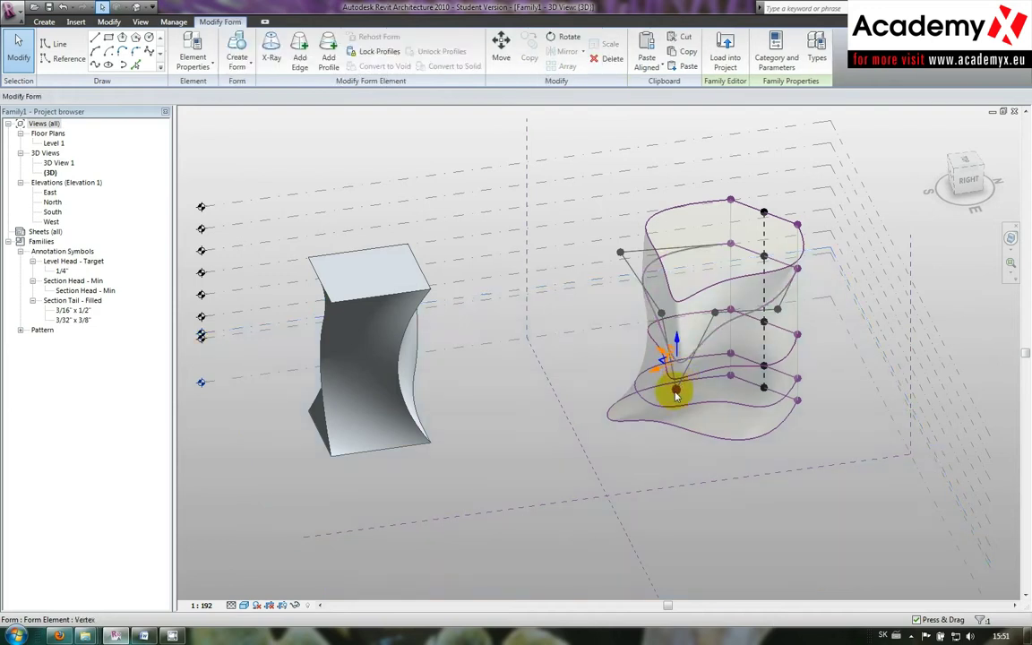
{"action": "left_click", "coordinate": [688, 401]}
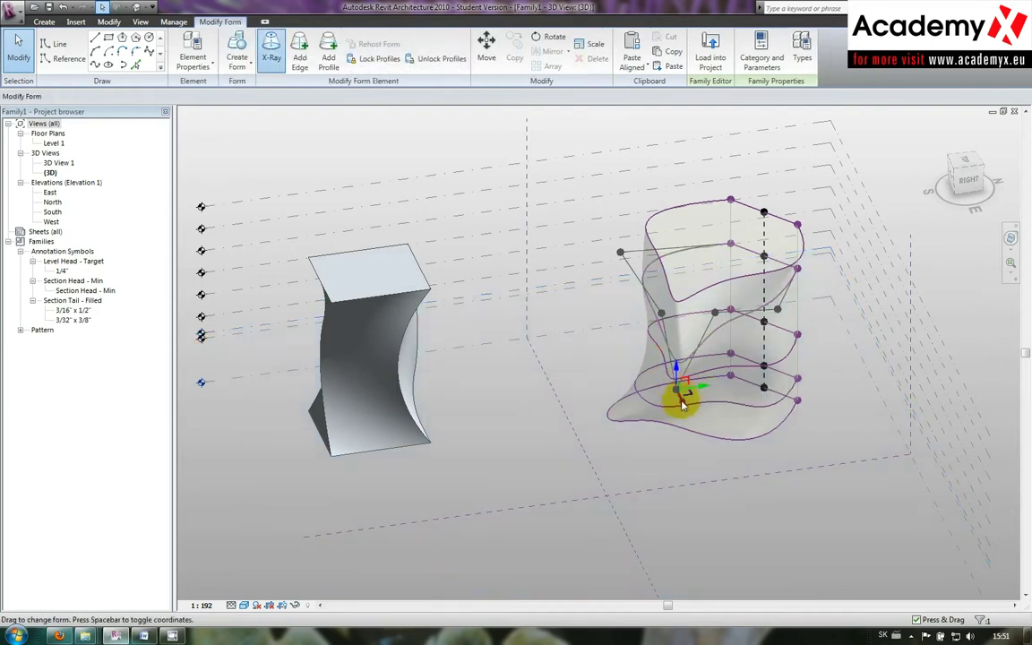
{"action": "left_click_drag", "start_coordinate": [683, 403], "coordinate": [686, 352]}
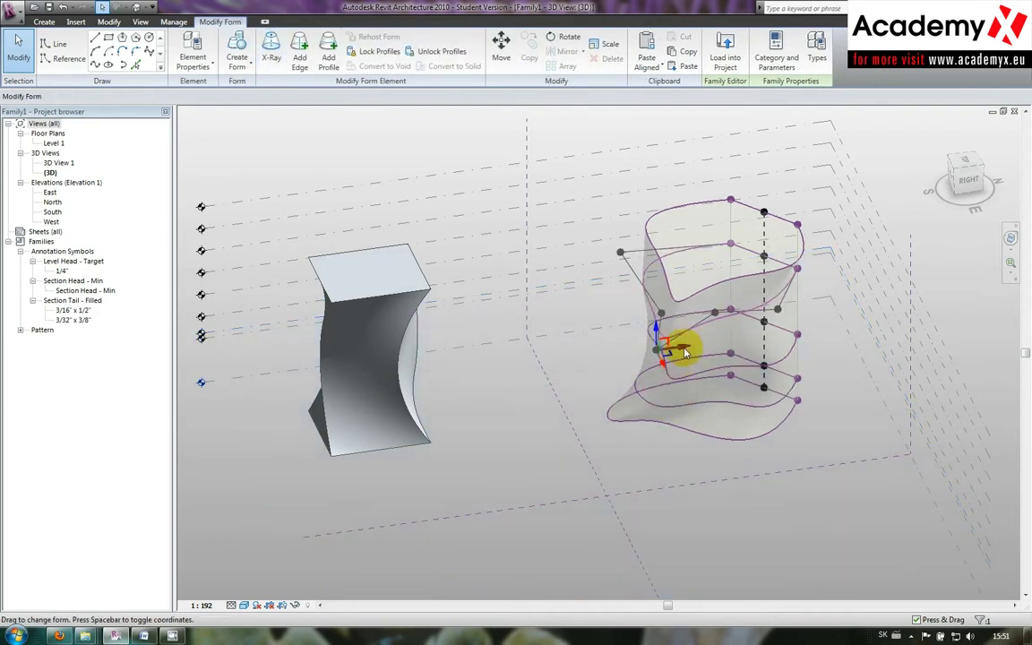
Lift the form's top profile to reshape the surface's upper edge.
{"action": "left_click", "coordinate": [717, 334]}
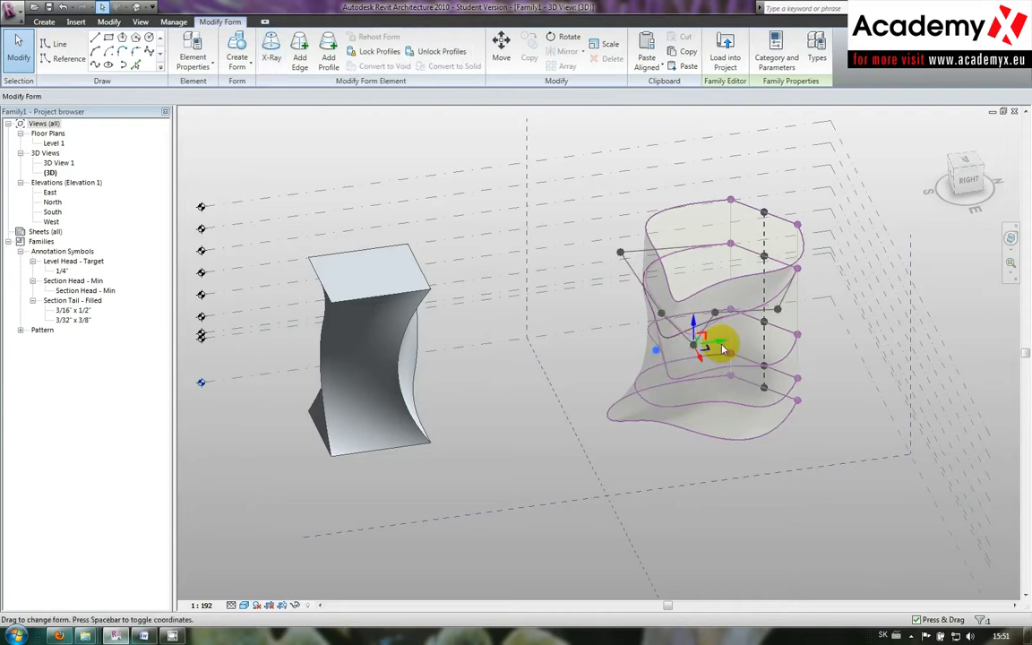
{"action": "left_click", "coordinate": [823, 169]}
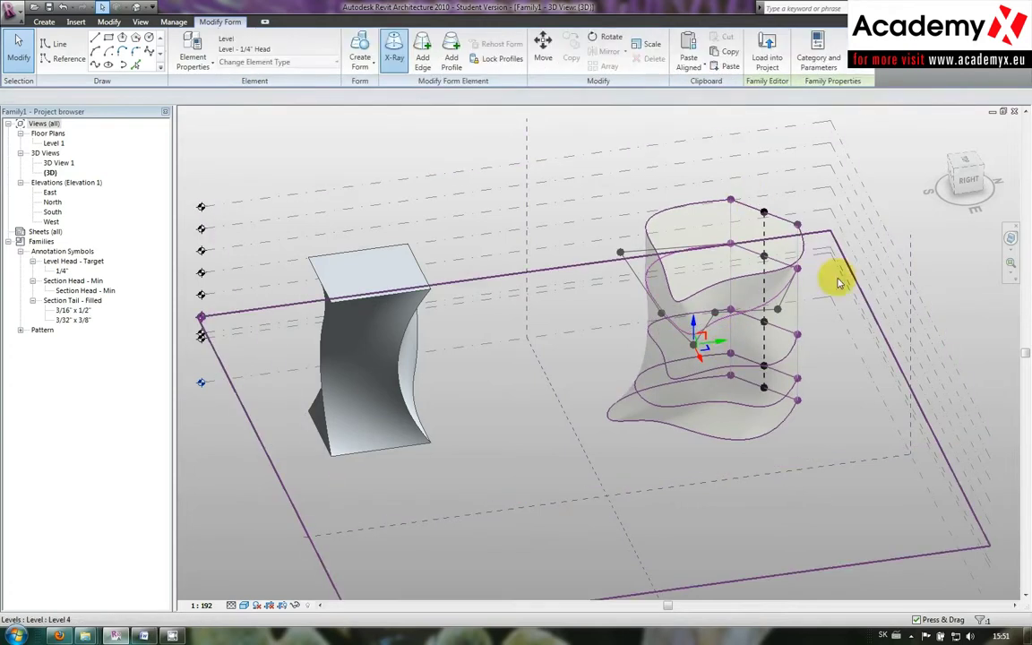
{"action": "mouse_move", "coordinate": [800, 315]}
{"action": "middle_mouse_down", "text": "shift"}
{"action": "mouse_move", "coordinate": [1022, 333]}
{"action": "mouse_move", "coordinate": [928, 281]}
{"action": "mouse_move", "coordinate": [734, 282]}
{"action": "mouse_move", "coordinate": [666, 356]}
{"action": "mouse_move", "coordinate": [647, 285]}
{"action": "mouse_move", "coordinate": [526, 270]}
{"action": "mouse_move", "coordinate": [525, 335]}
{"action": "mouse_move", "coordinate": [642, 353]}
{"action": "middle_mouse_up", "text": "shift"}
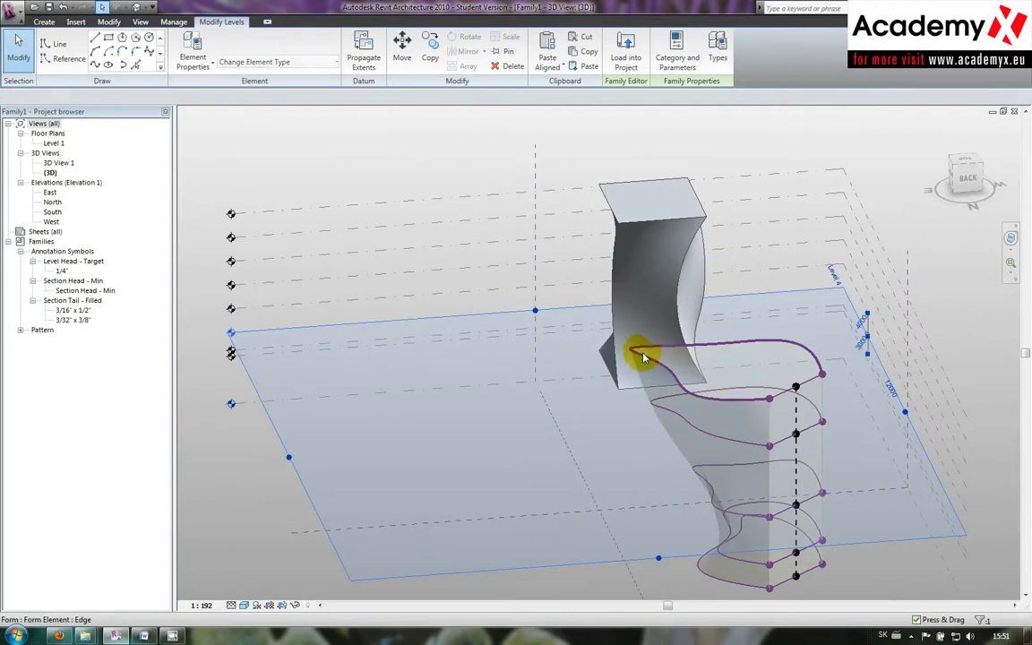
{"action": "left_click", "coordinate": [632, 344]}
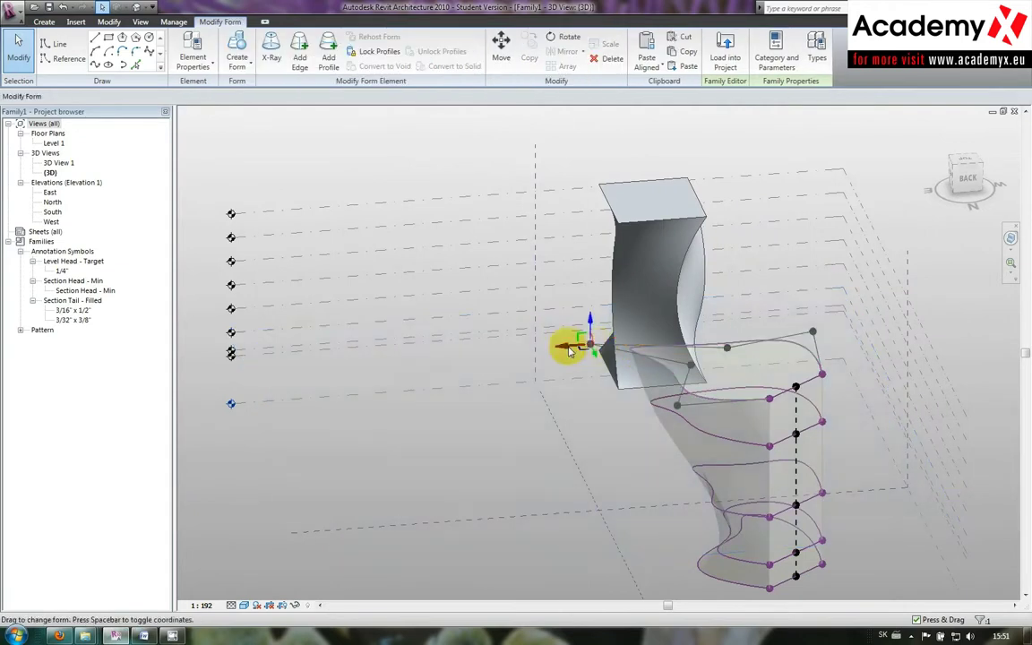
{"action": "left_click", "coordinate": [618, 351]}
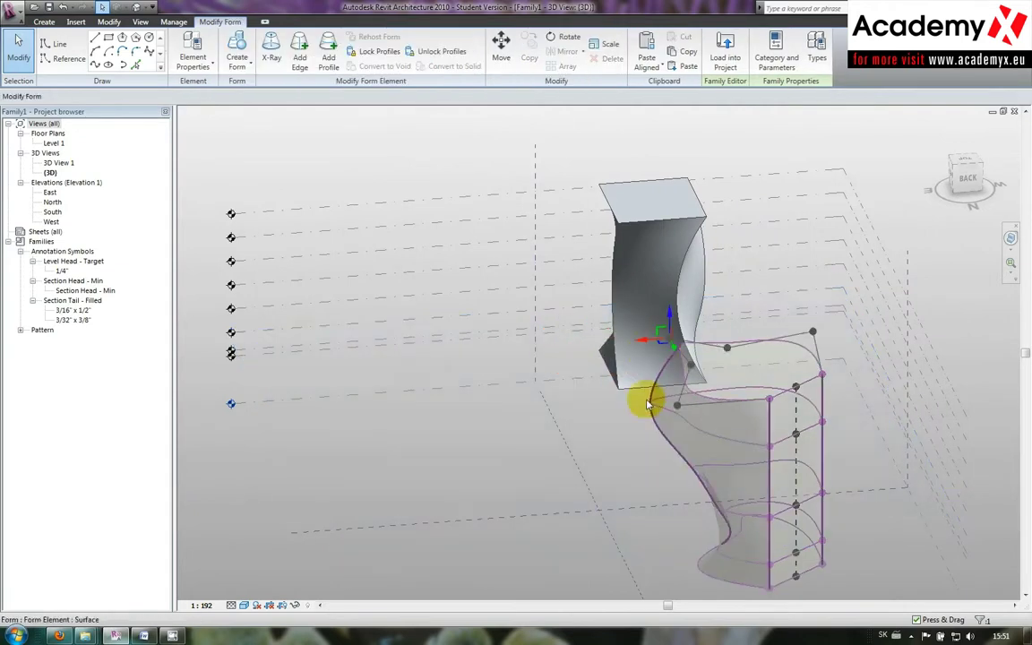
{"action": "left_click", "coordinate": [653, 338]}
{"action": "mouse_move", "coordinate": [657, 339]}
{"action": "middle_mouse_down", "text": "shift"}
{"action": "mouse_move", "coordinate": [788, 330]}
{"action": "mouse_move", "coordinate": [842, 376]}
{"action": "middle_mouse_up", "text": "shift"}
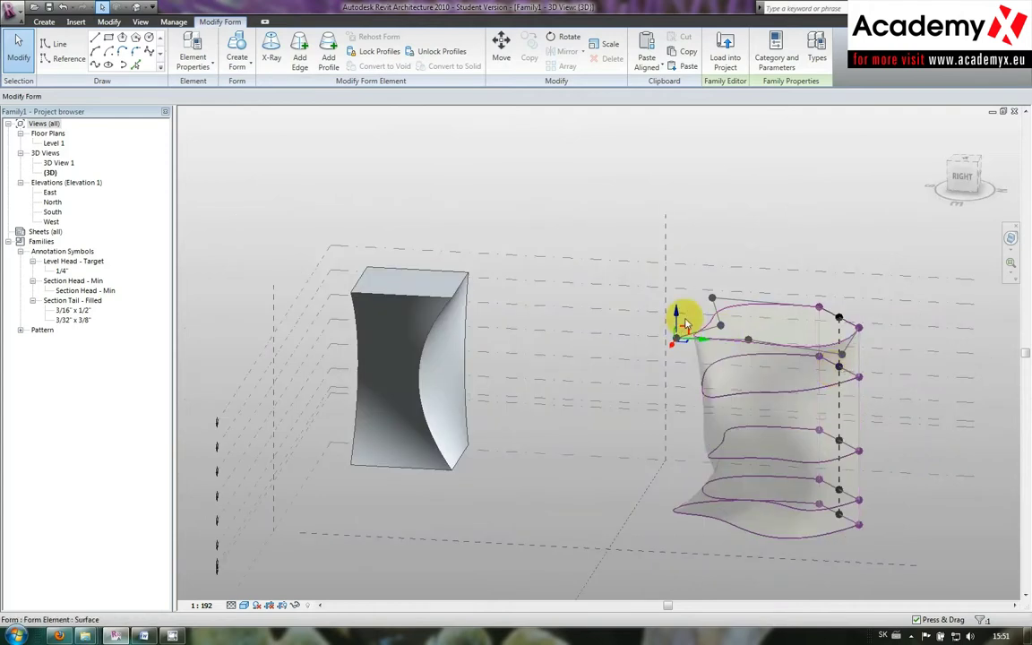
{"action": "left_click_drag", "start_coordinate": [673, 258], "coordinate": [673, 218]}
{"action": "mouse_move", "coordinate": [768, 400]}
{"action": "middle_mouse_down", "text": "shift"}
{"action": "mouse_move", "coordinate": [760, 295]}
{"action": "mouse_move", "coordinate": [645, 246]}
{"action": "mouse_move", "coordinate": [653, 309]}
{"action": "mouse_move", "coordinate": [668, 201]}
{"action": "mouse_move", "coordinate": [691, 277]}
{"action": "mouse_move", "coordinate": [717, 277]}
{"action": "mouse_move", "coordinate": [702, 380]}
{"action": "mouse_move", "coordinate": [764, 399]}
{"action": "middle_mouse_up", "text": "shift"}
{"action": "left_click", "coordinate": [726, 227]}
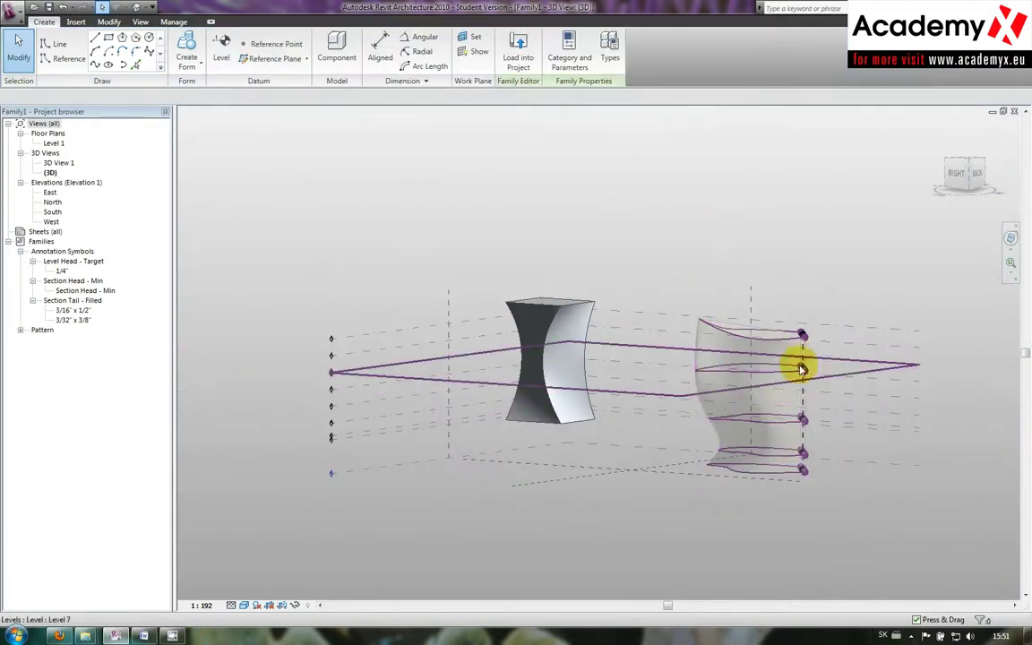
{"action": "scroll", "coordinate": [802, 359], "scroll_direction": "up", "scroll_amount": 3}
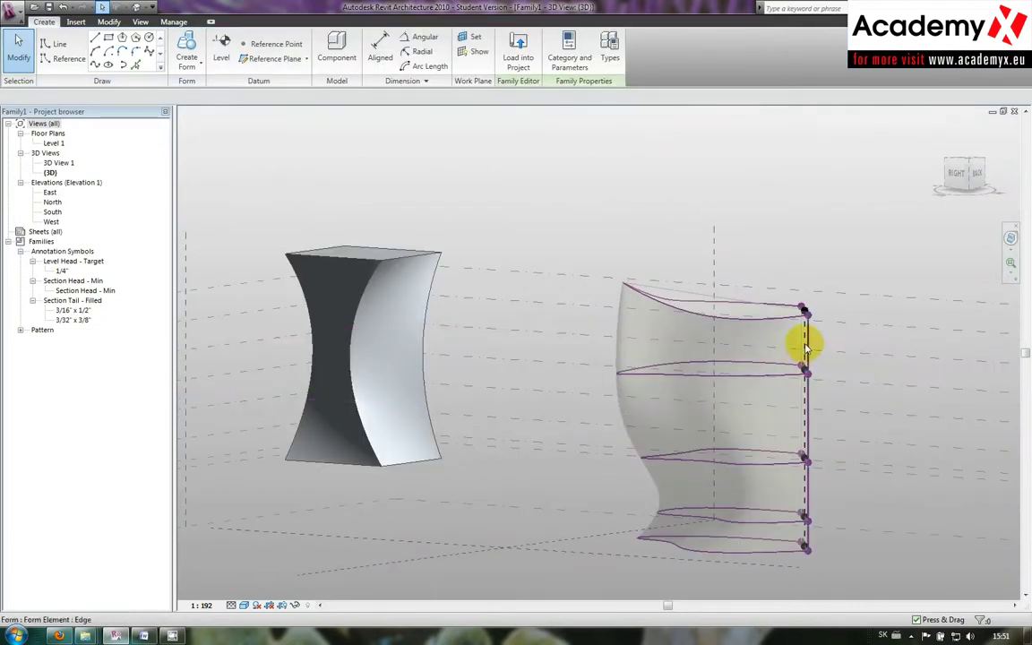
{"action": "left_click", "coordinate": [809, 339]}
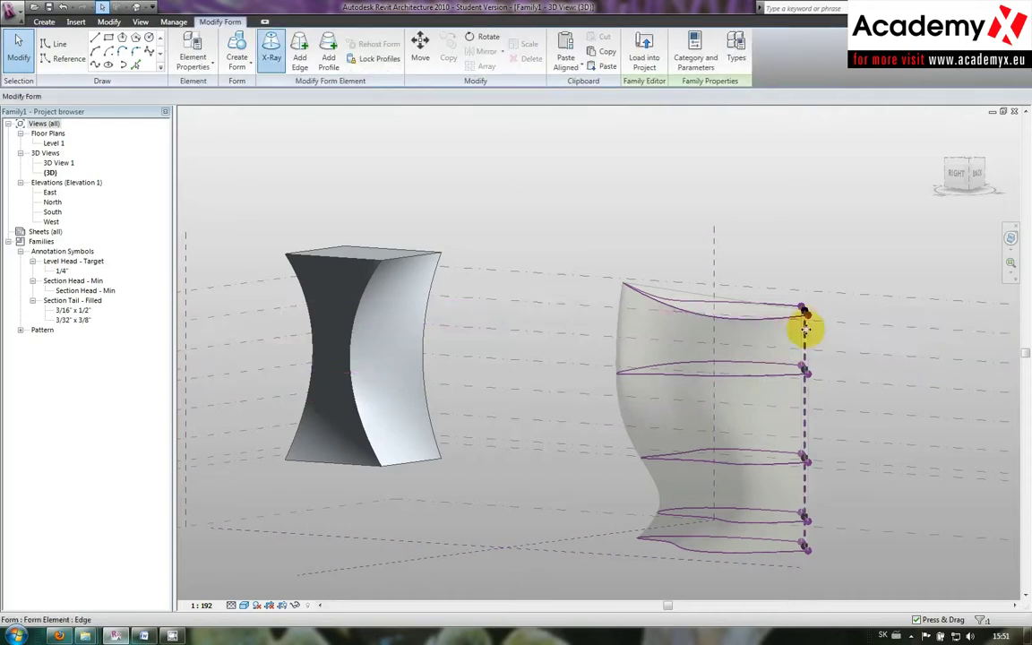
{"action": "scroll", "coordinate": [807, 345], "scroll_direction": "up", "scroll_amount": 2}
{"action": "left_click", "coordinate": [804, 412]}
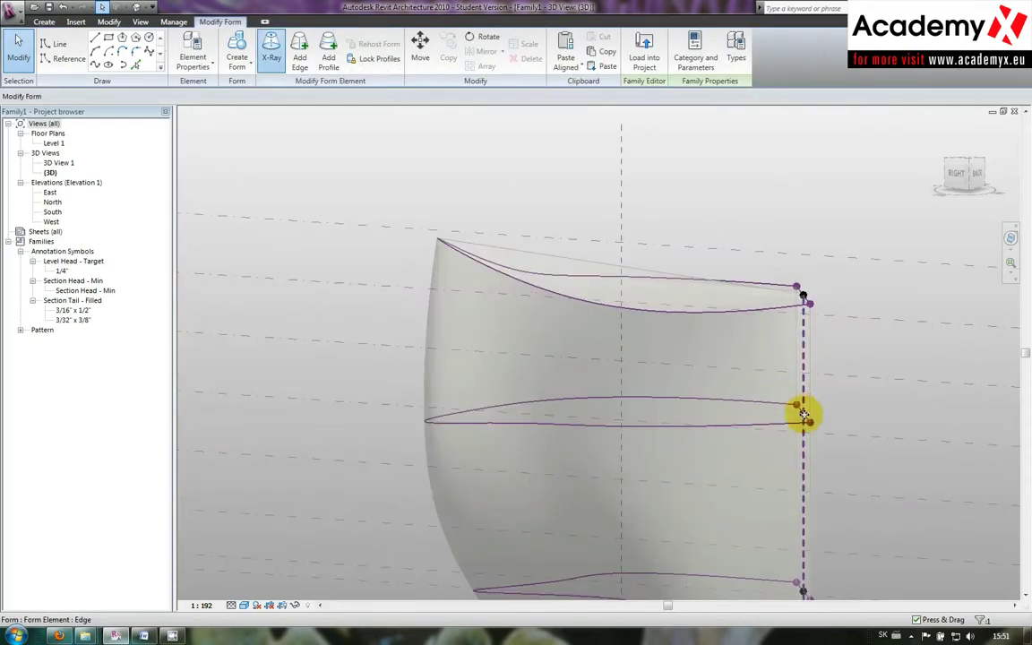
{"action": "scroll", "coordinate": [804, 414], "scroll_direction": "down", "scroll_amount": 3}
{"action": "scroll", "coordinate": [775, 350], "scroll_direction": "down", "scroll_amount": 2}
Turn on X-Ray for the twisted box and Tab-select its middle profile.
{"action": "left_click", "coordinate": [529, 414]}
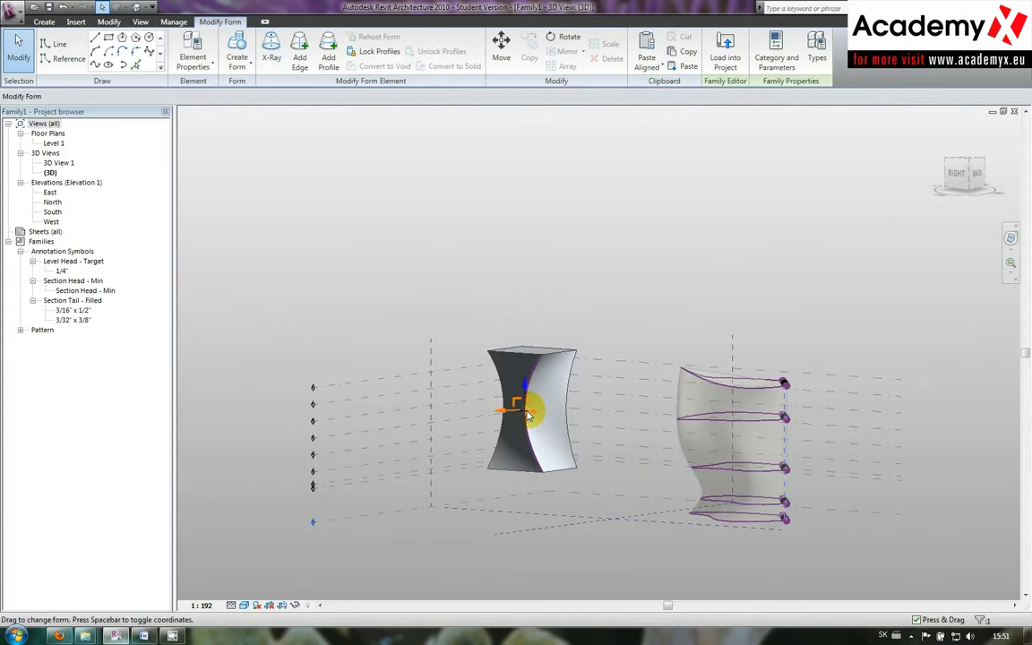
{"action": "left_click", "coordinate": [271, 50]}
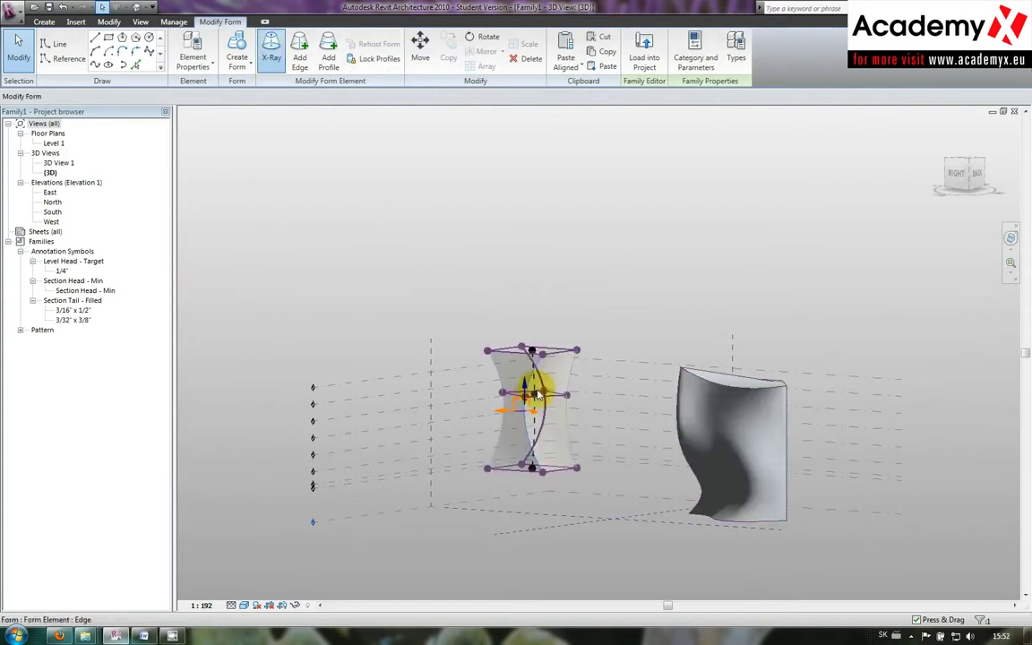
{"action": "scroll", "coordinate": [536, 388], "scroll_direction": "up", "scroll_amount": 3}
{"action": "left_click", "coordinate": [534, 387]}
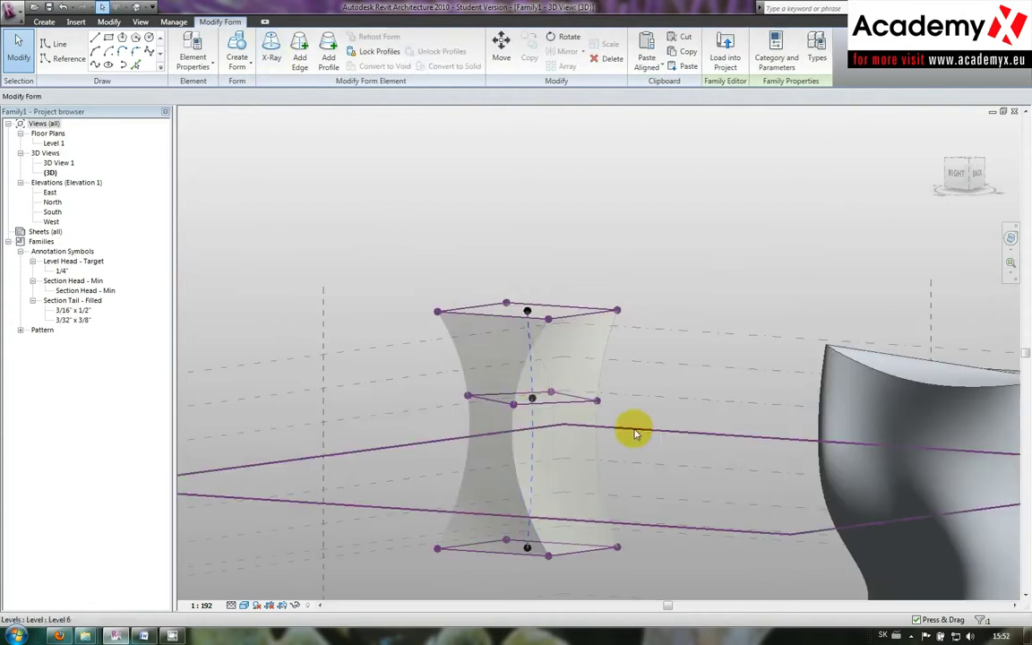
{"action": "left_click", "coordinate": [532, 401]}
{"action": "key", "text": "Tab"}
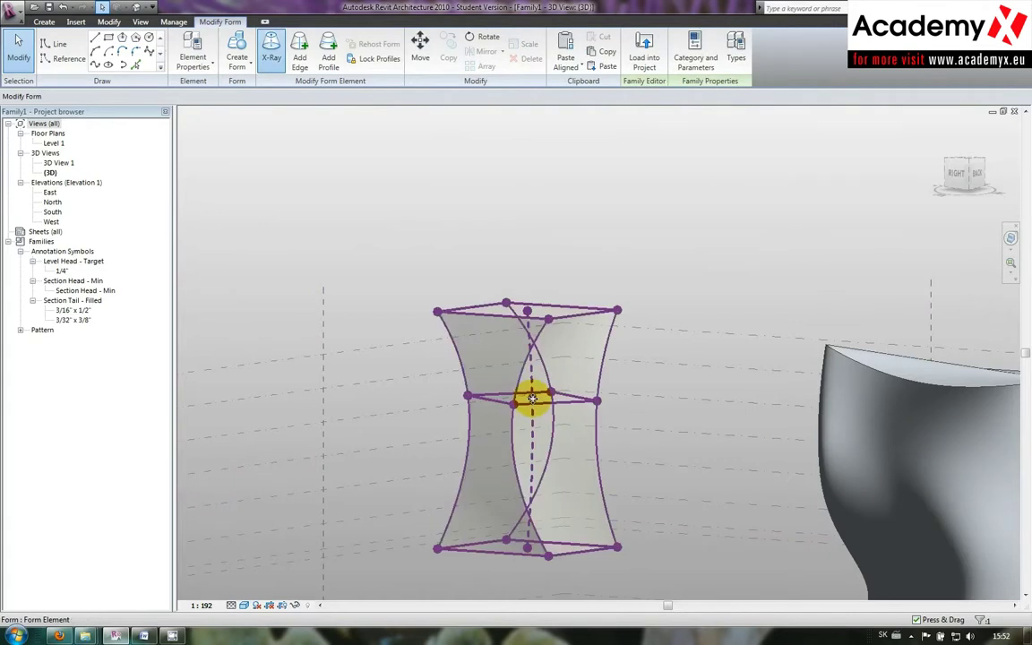
{"action": "key", "text": "Tab"}
{"action": "key", "text": "Tab"}
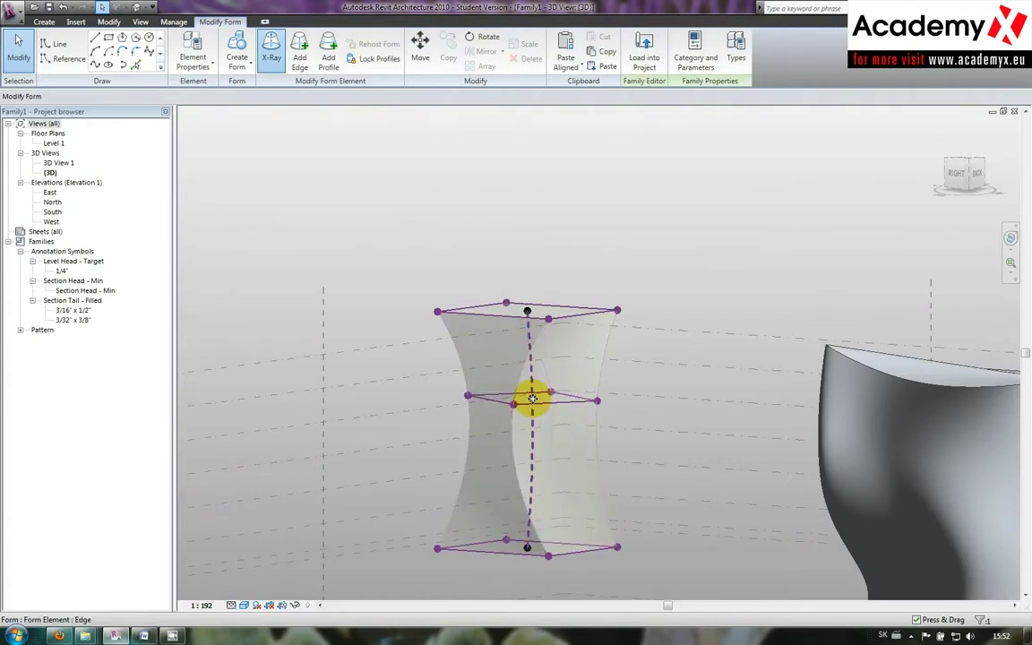
{"action": "key", "text": "Tab"}
{"action": "key", "text": "Tab"}
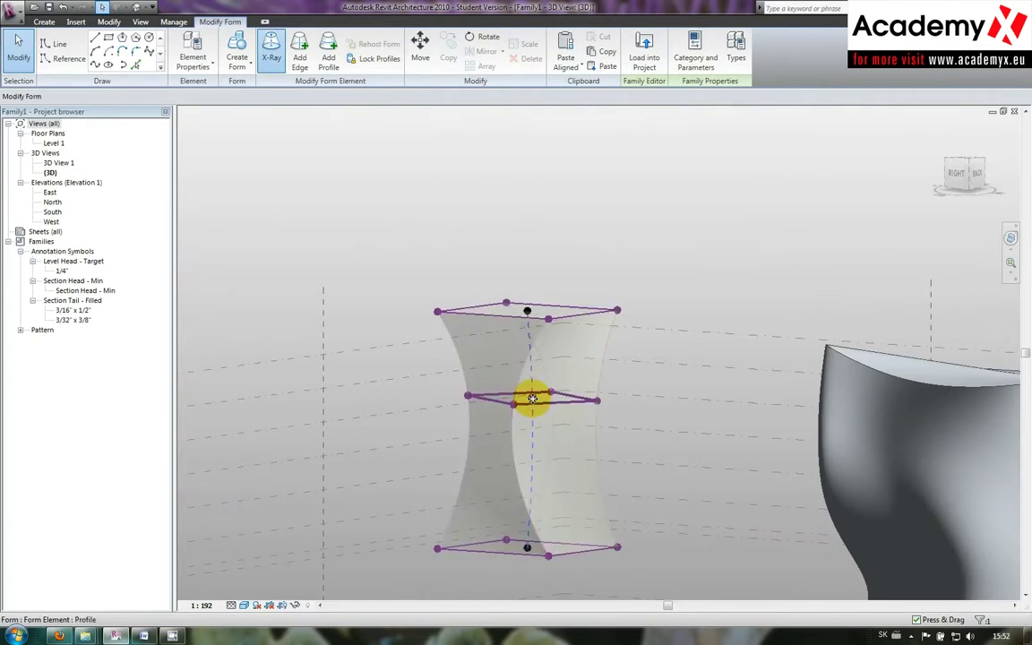
{"action": "left_click", "coordinate": [532, 399]}
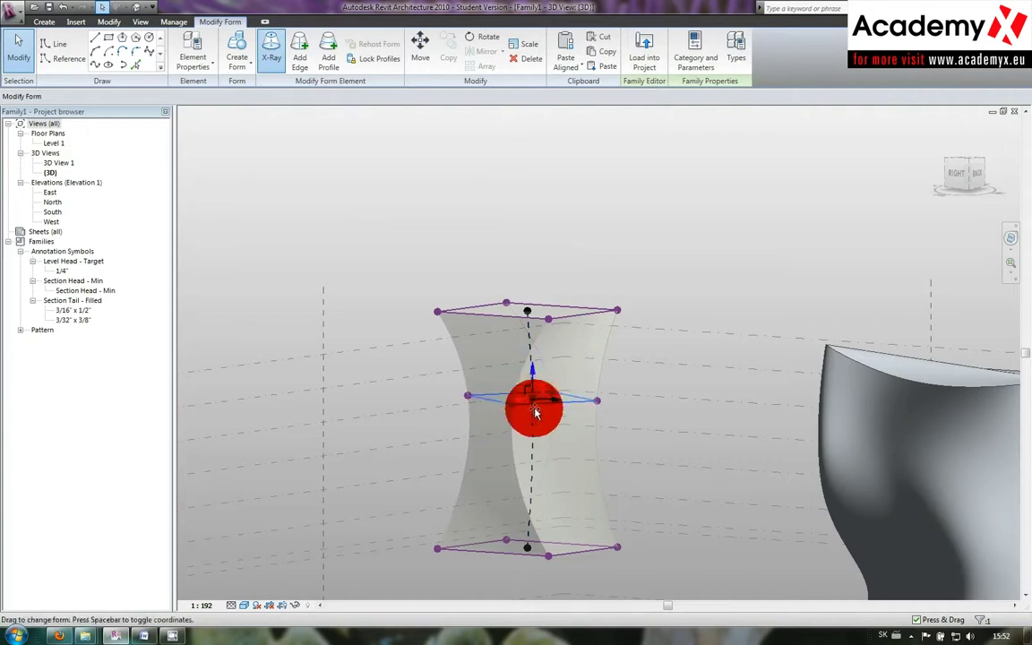
Drag the middle profile down and sideways so the box curves into a C-shape.
{"action": "mouse_move", "coordinate": [535, 412]}
{"action": "left_mouse_down"}
{"action": "mouse_move", "coordinate": [537, 438]}
{"action": "mouse_move", "coordinate": [497, 439]}
{"action": "left_mouse_up"}
{"action": "scroll", "coordinate": [533, 440], "scroll_direction": "down", "scroll_amount": 2}
{"action": "left_click", "coordinate": [640, 461]}
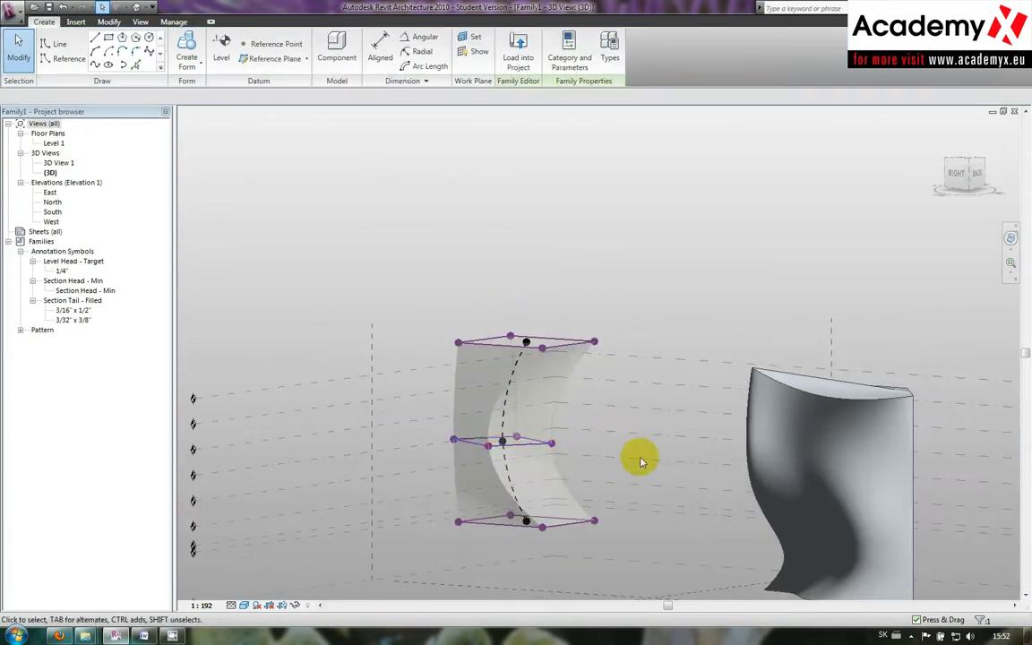
{"action": "scroll", "coordinate": [627, 431], "scroll_direction": "down", "scroll_amount": 1}
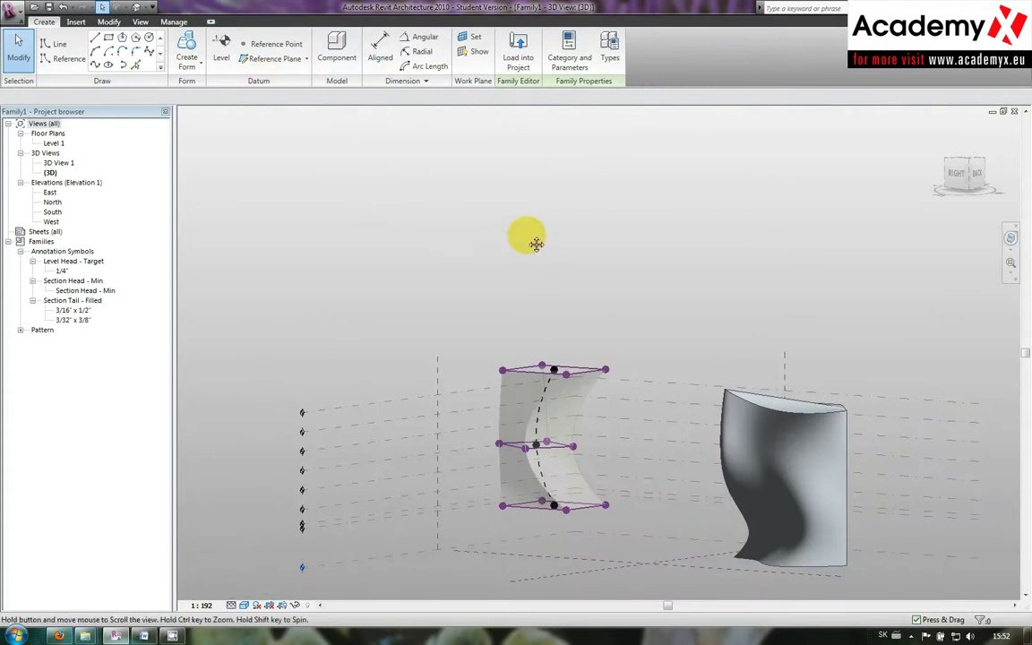
{"action": "mouse_move", "coordinate": [537, 145]}
{"action": "middle_mouse_down", "text": "shift"}
{"action": "mouse_move", "coordinate": [539, 229]}
{"action": "mouse_move", "coordinate": [592, 330]}
{"action": "mouse_move", "coordinate": [604, 260]}
{"action": "mouse_move", "coordinate": [502, 206]}
{"action": "middle_mouse_up", "text": "shift"}
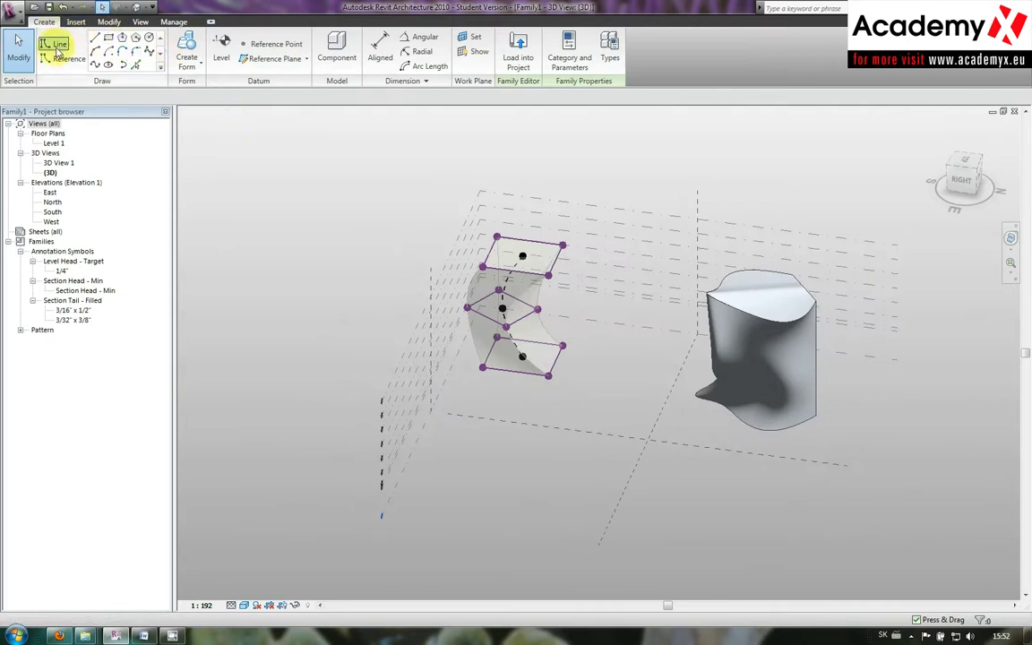
{"action": "left_click", "coordinate": [55, 49]}
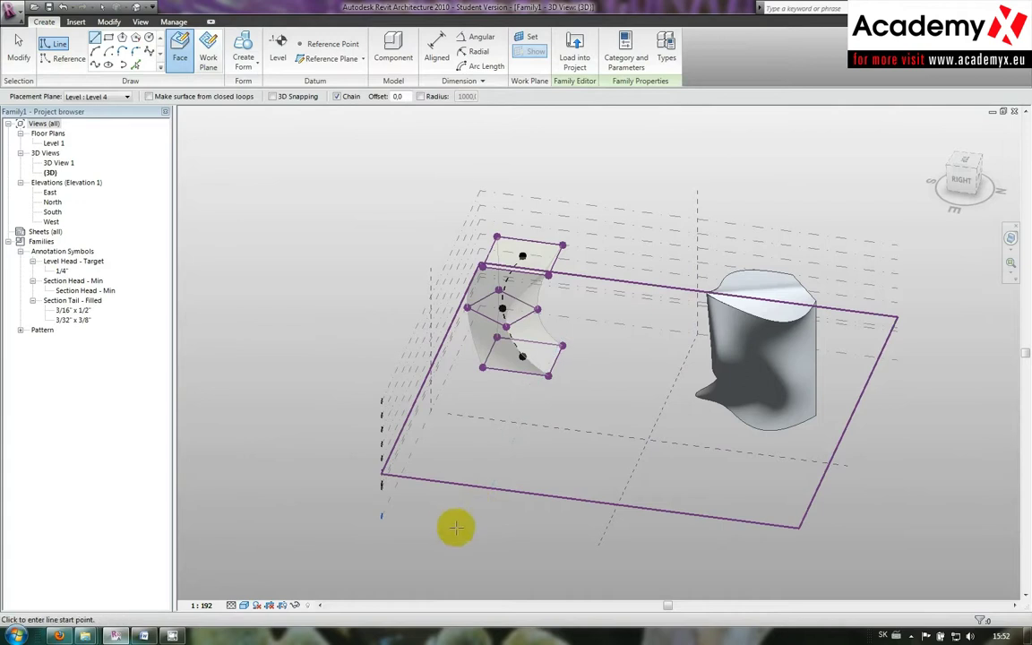
{"action": "left_click", "coordinate": [108, 96]}
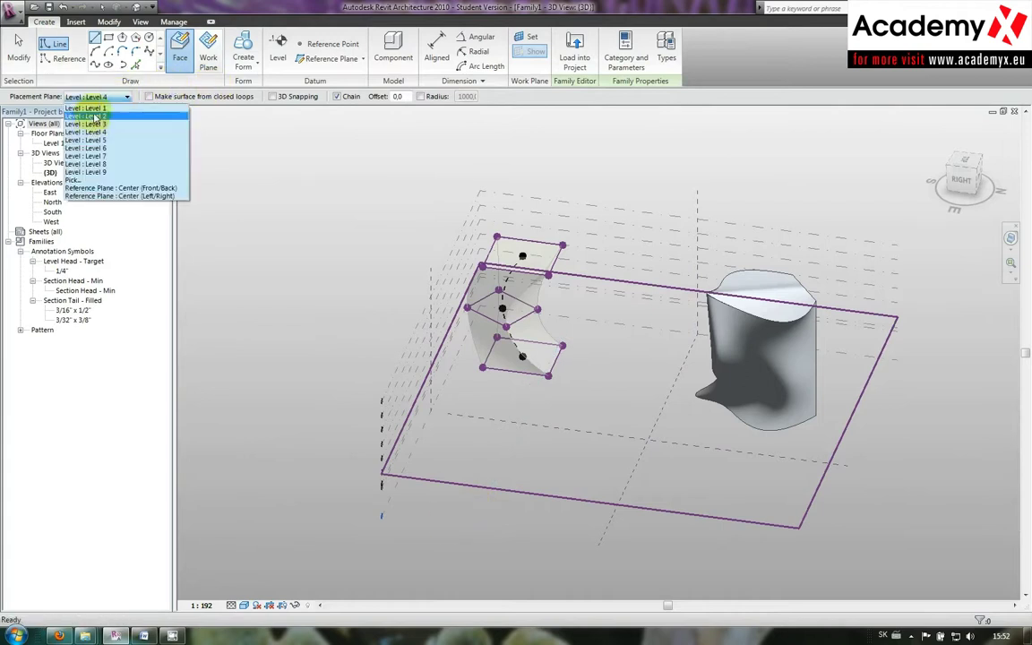
{"action": "left_click", "coordinate": [86, 108]}
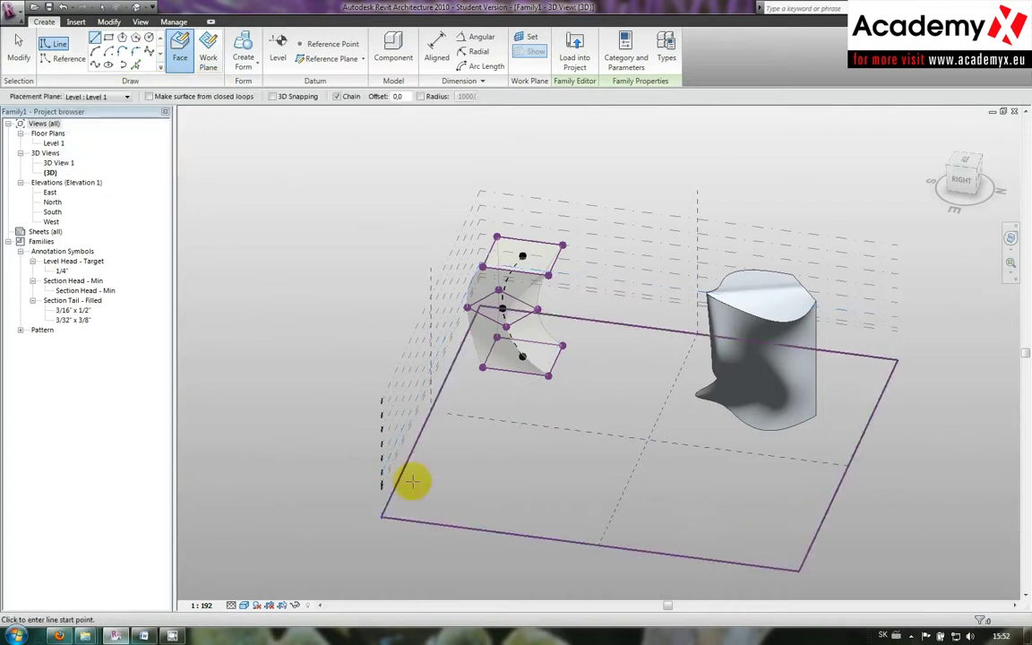
{"action": "scroll", "coordinate": [376, 481], "scroll_direction": "up", "scroll_amount": 3}
{"action": "scroll", "coordinate": [340, 465], "scroll_direction": "up", "scroll_amount": 1}
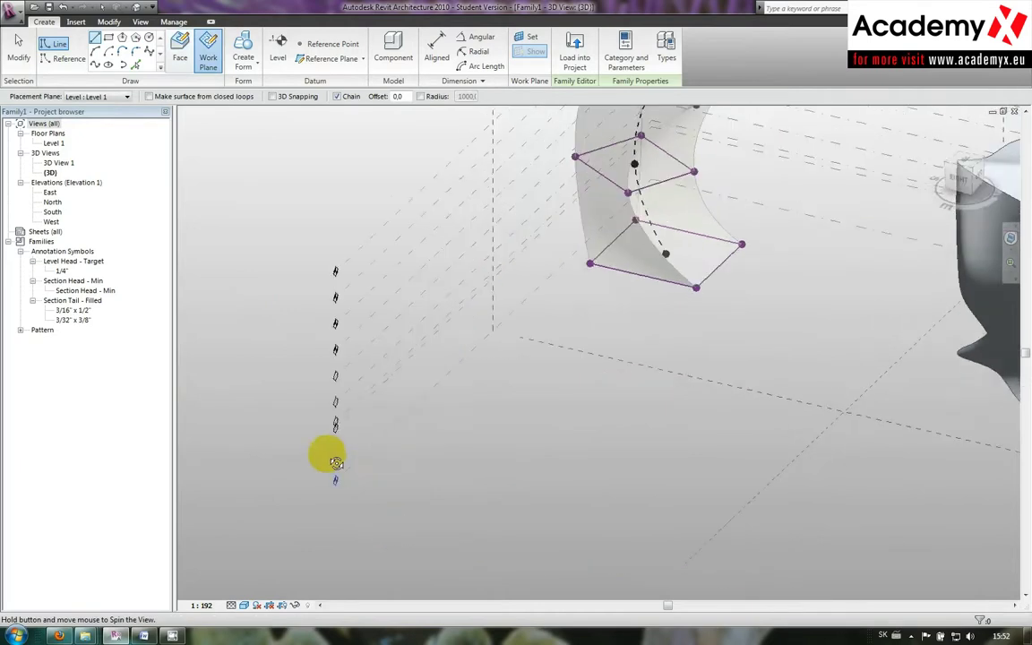
{"action": "mouse_move", "coordinate": [336, 462]}
{"action": "middle_mouse_down", "text": "shift"}
{"action": "mouse_move", "coordinate": [297, 434]}
{"action": "mouse_move", "coordinate": [337, 344]}
{"action": "middle_mouse_up", "text": "shift"}
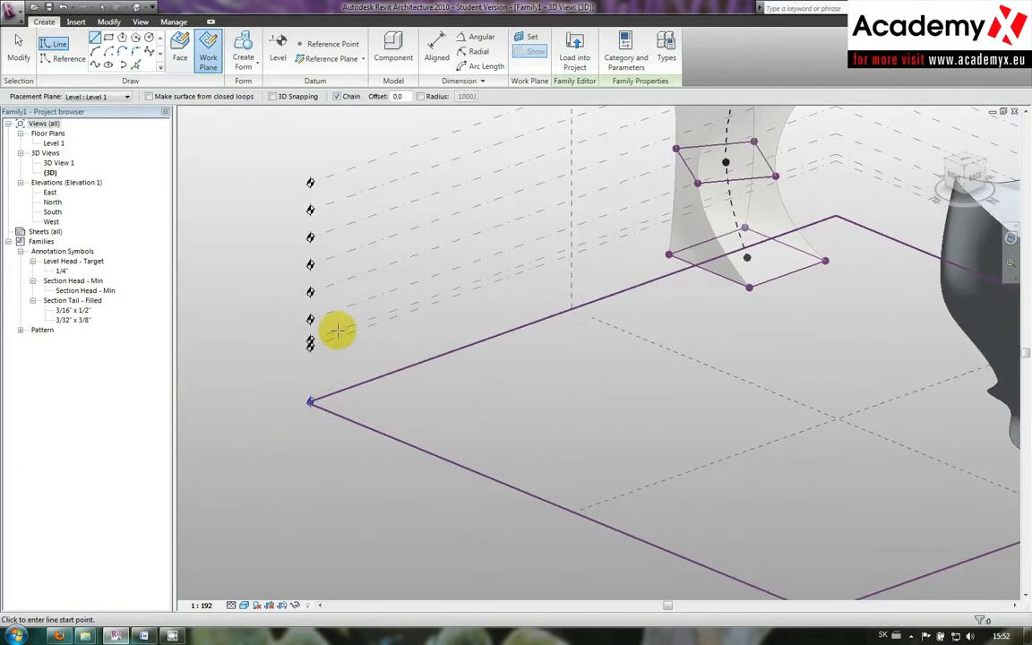
{"action": "key", "text": "Escape"}
{"action": "key", "text": "Escape"}
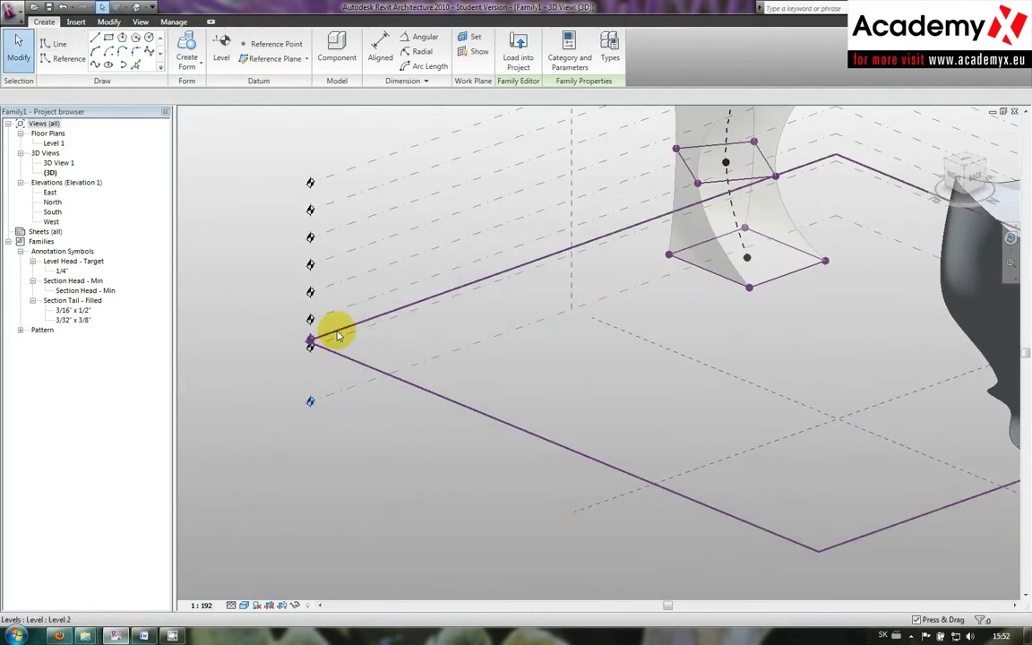
Lower Level 2 and set its elevation to 4000 instead of 4200.
{"action": "left_click", "coordinate": [339, 336]}
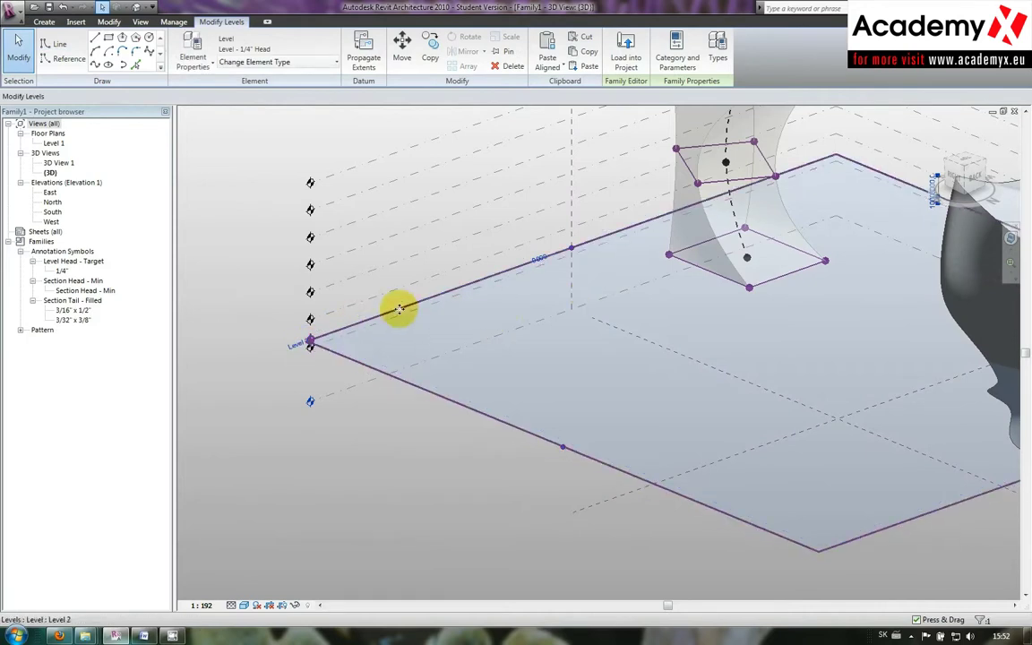
{"action": "left_click", "coordinate": [394, 344]}
{"action": "left_click_drag", "start_coordinate": [395, 344], "coordinate": [361, 371]}
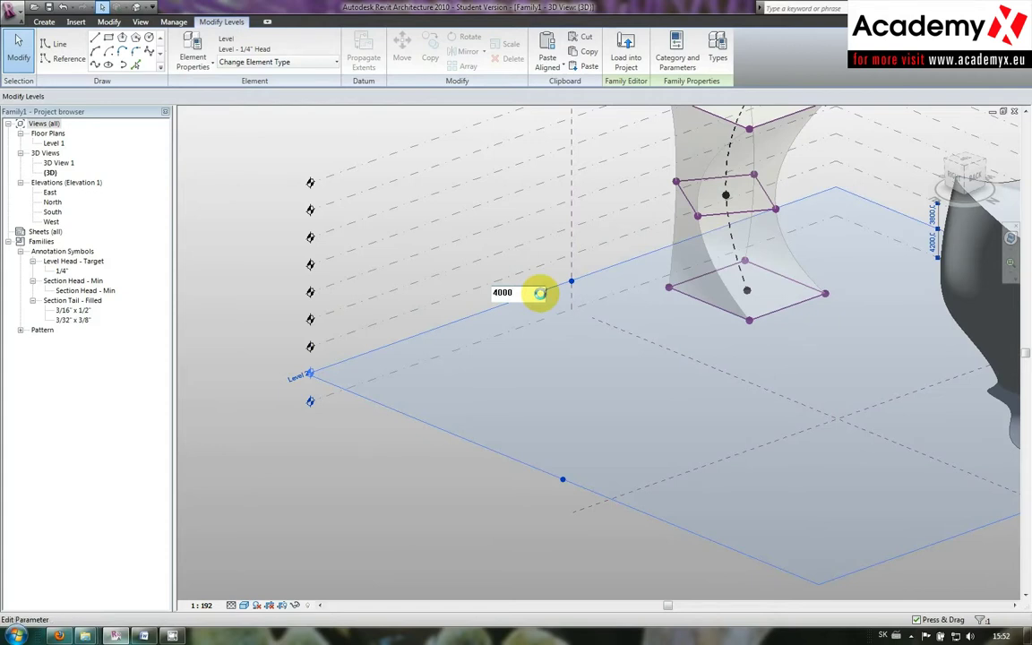
{"action": "key", "text": "Return"}
{"action": "left_click", "coordinate": [377, 439]}
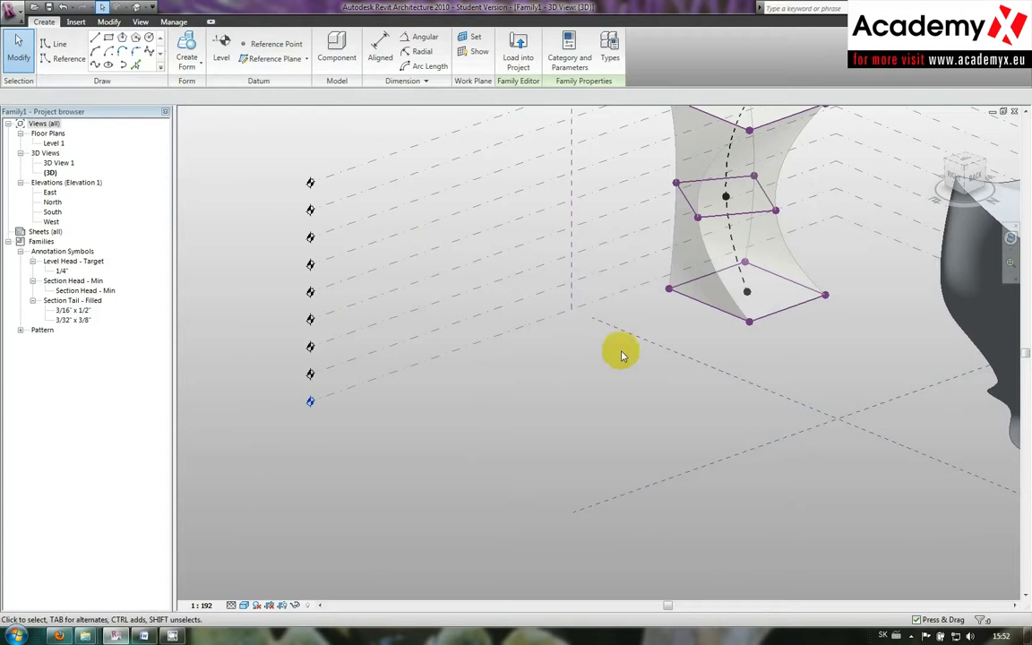
Sketch a single vertical model line on the Center (Front/Back) reference plane.
{"action": "left_click", "coordinate": [591, 496]}
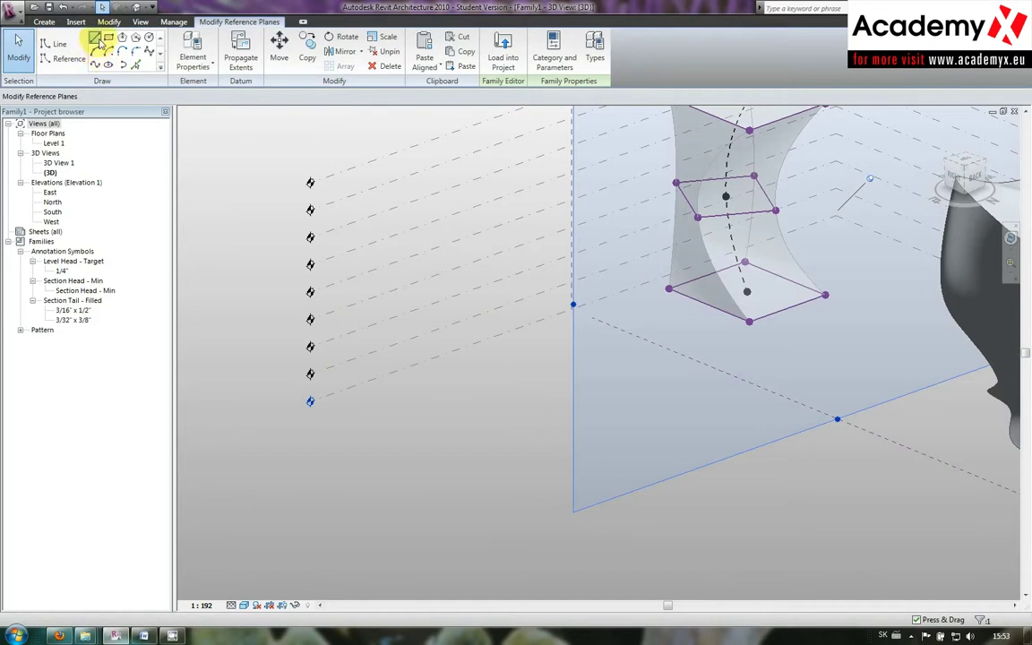
{"action": "left_click", "coordinate": [646, 488]}
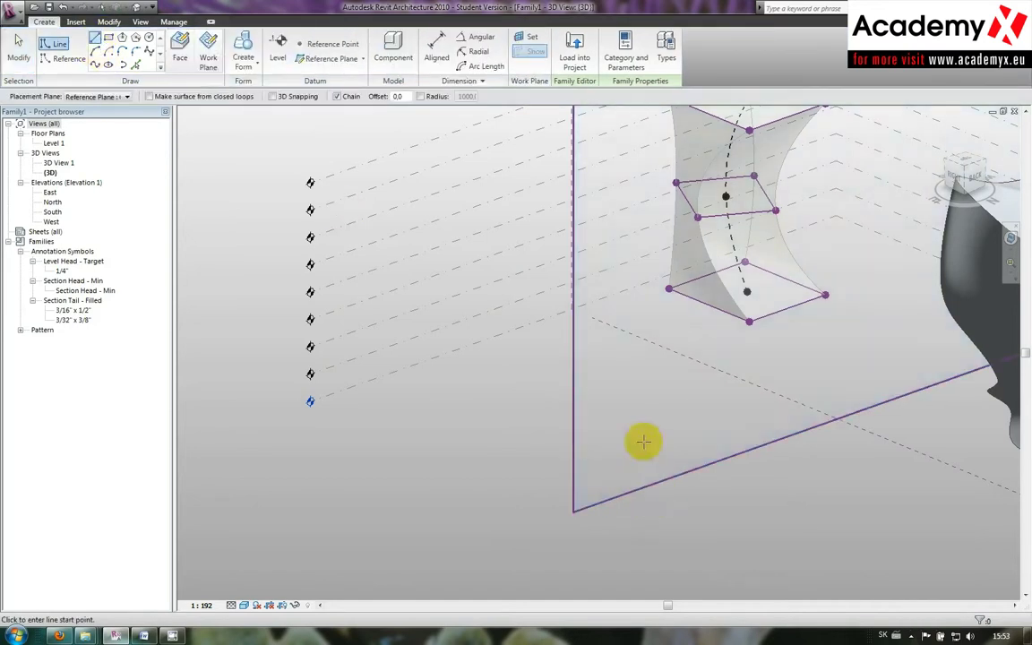
{"action": "left_click", "coordinate": [643, 232]}
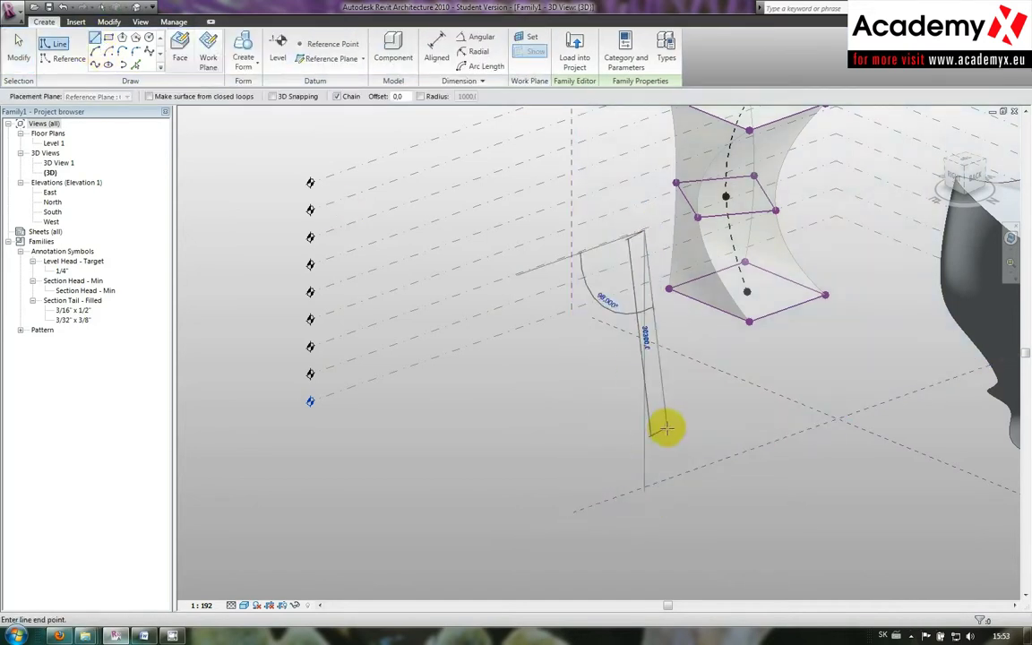
{"action": "key", "text": "Escape"}
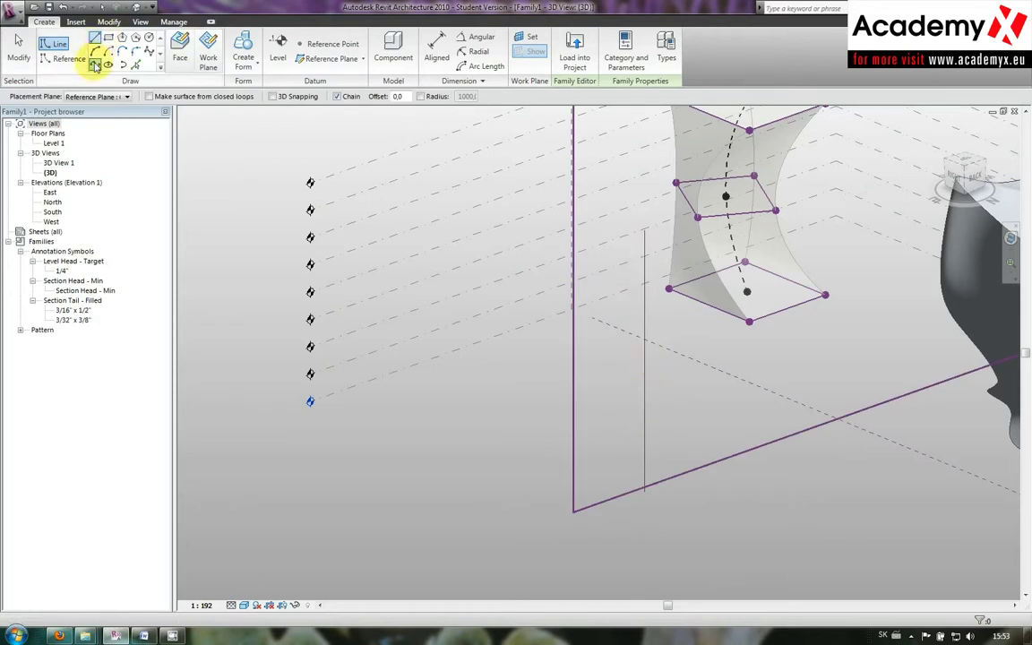
{"action": "left_click", "coordinate": [149, 49]}
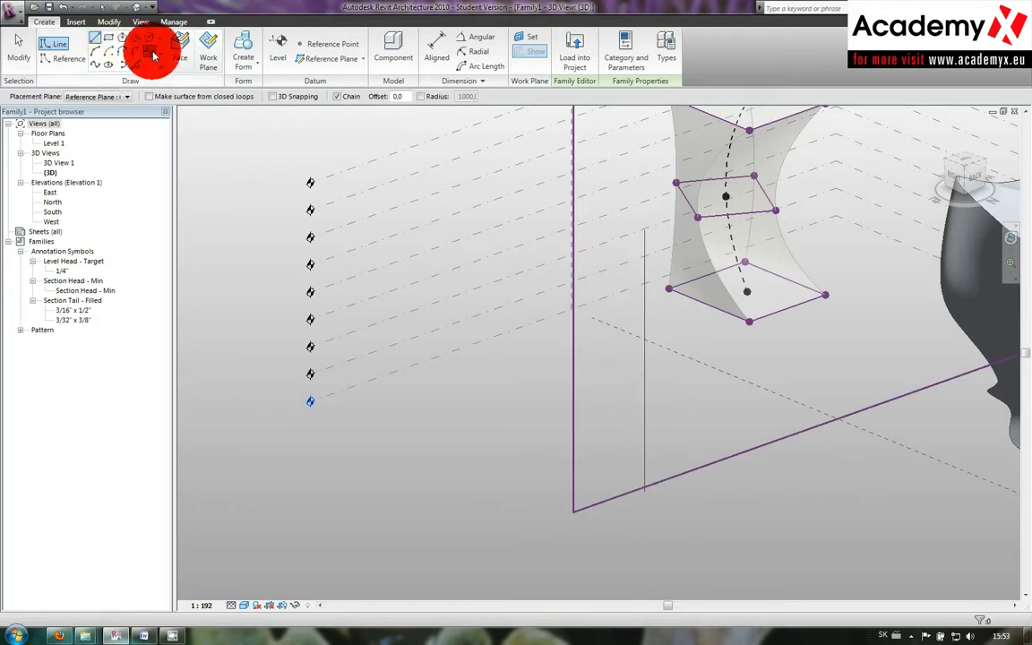
Place spline control points downward from the vertical line's top to form a wavy curve.
{"action": "left_click", "coordinate": [647, 256]}
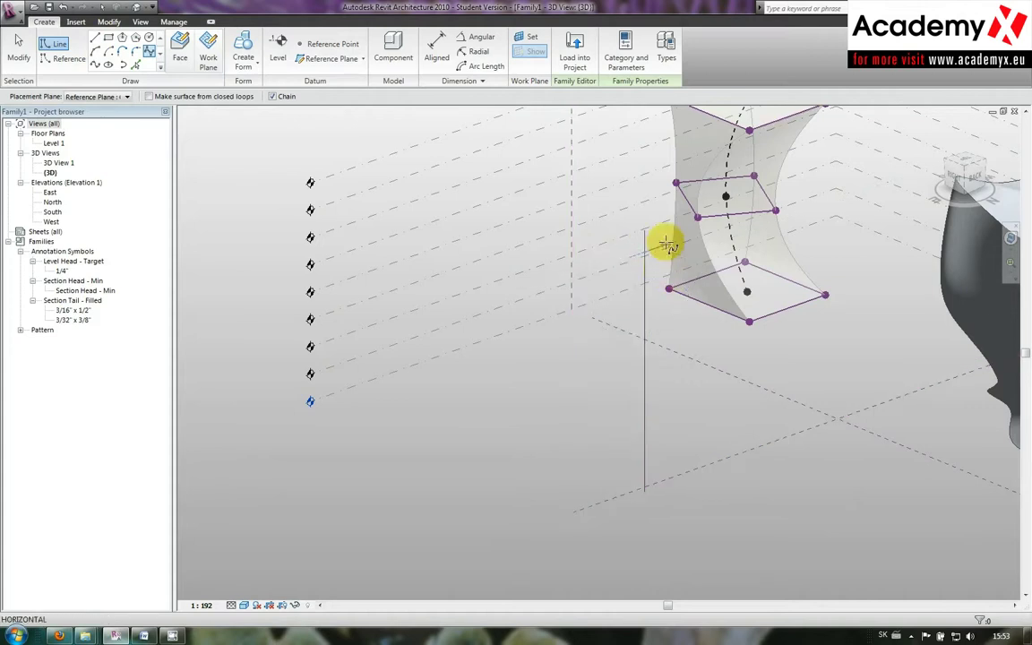
{"action": "left_click", "coordinate": [671, 251]}
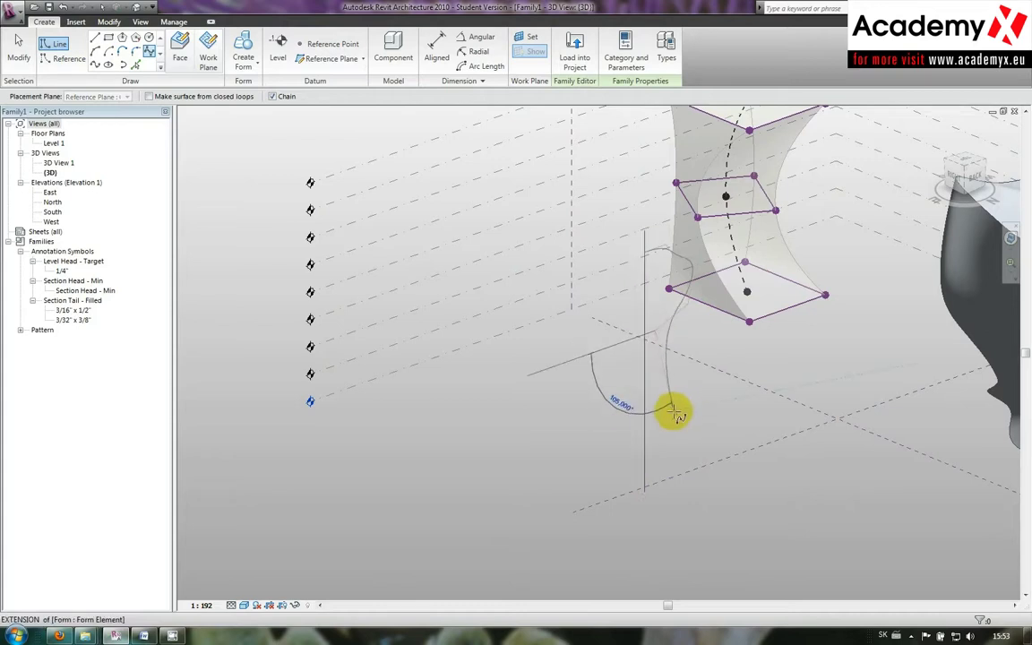
{"action": "left_click", "coordinate": [742, 415]}
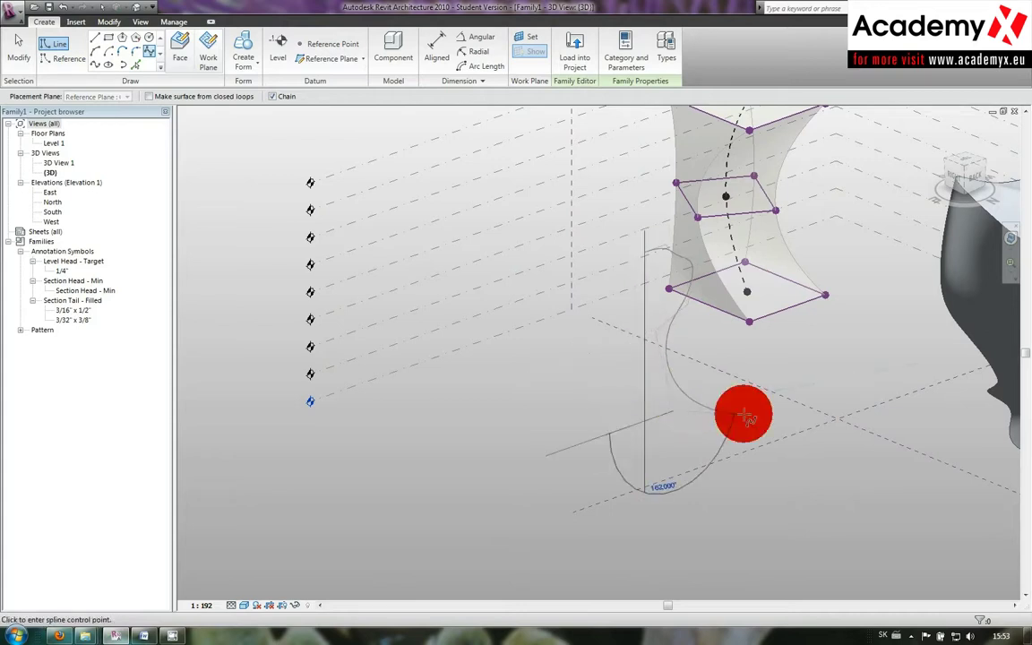
{"action": "left_click", "coordinate": [707, 457]}
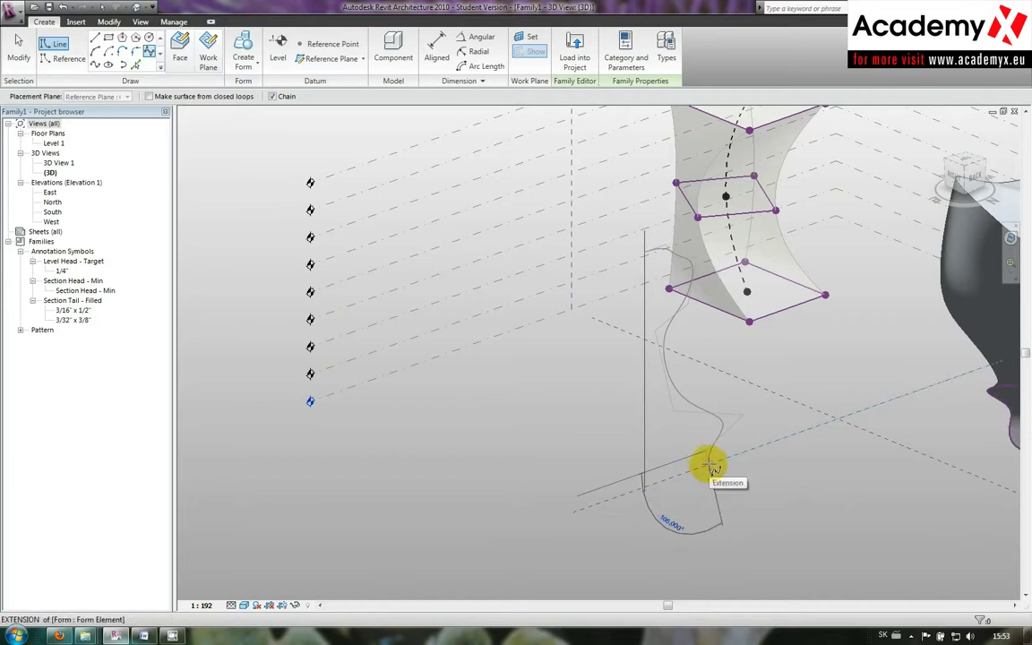
Finish the spline and draw a straight line joining its bottom end to the vertical line's foot.
{"action": "left_click", "coordinate": [95, 38]}
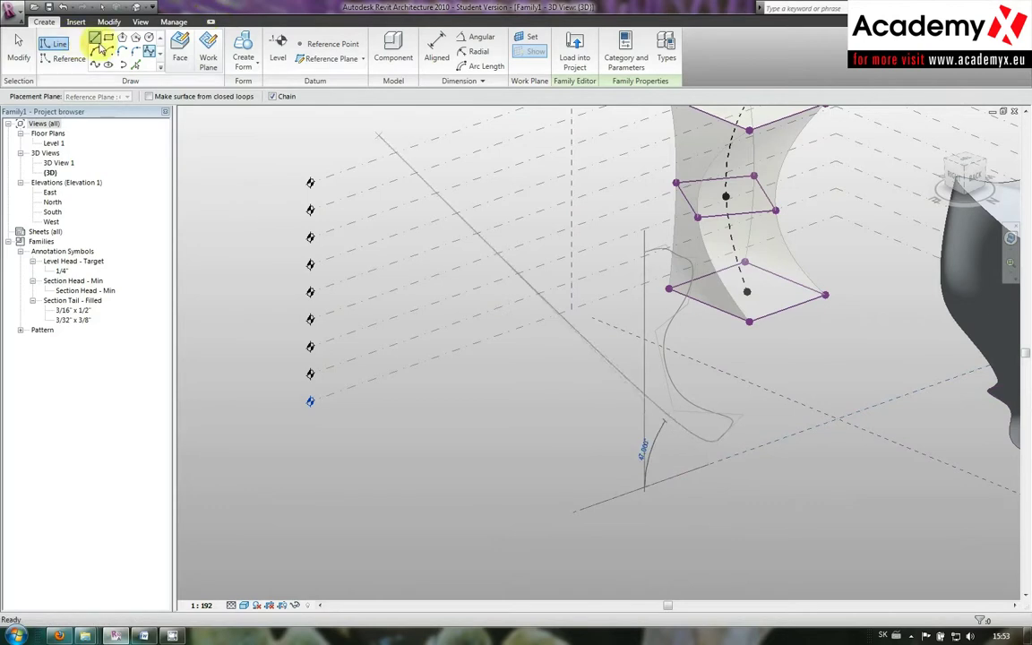
{"action": "left_click", "coordinate": [708, 459]}
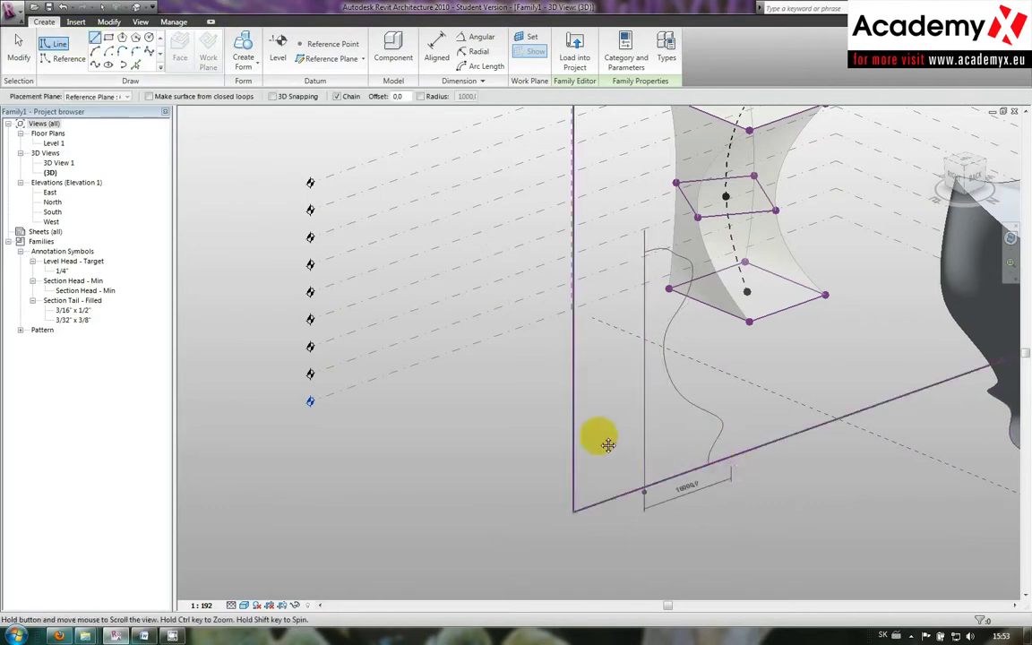
{"action": "mouse_move", "coordinate": [598, 433]}
{"action": "middle_mouse_down"}
{"action": "mouse_move", "coordinate": [583, 431]}
{"action": "mouse_move", "coordinate": [537, 368]}
{"action": "middle_mouse_up"}
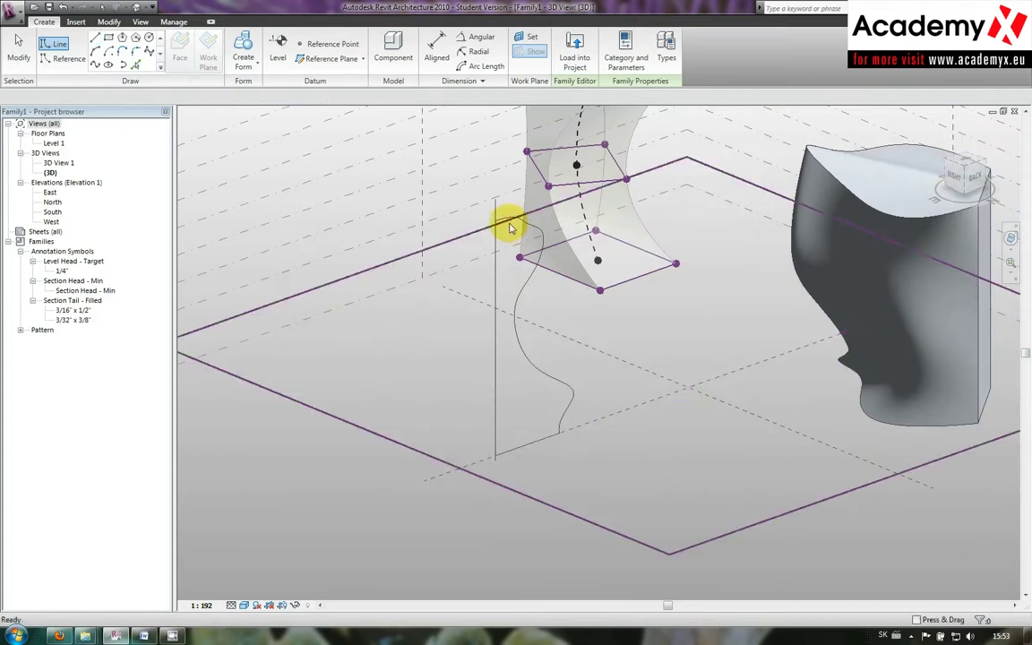
{"action": "key", "text": "Escape"}
{"action": "key", "text": "Escape"}
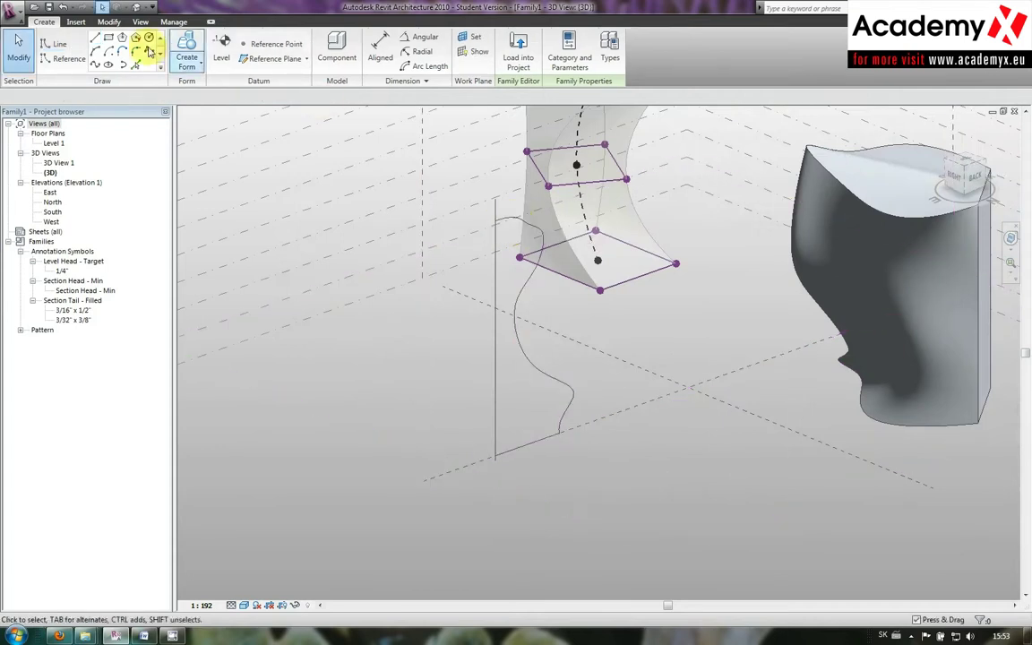
{"action": "left_click", "coordinate": [94, 38]}
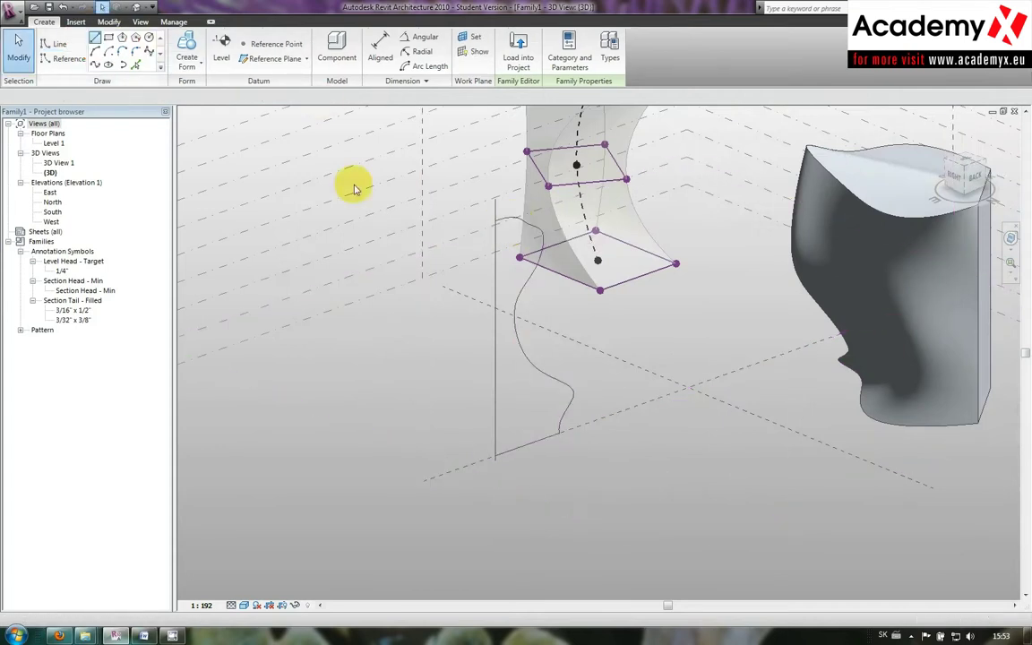
{"action": "left_click", "coordinate": [495, 238]}
{"action": "left_click", "coordinate": [495, 459]}
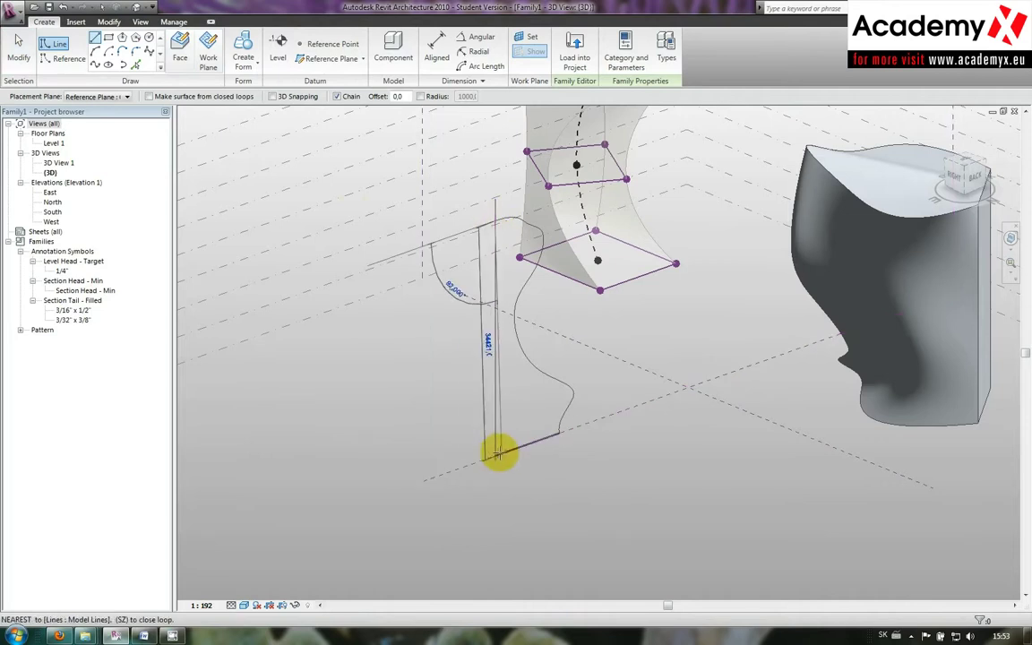
{"action": "key", "text": "Escape"}
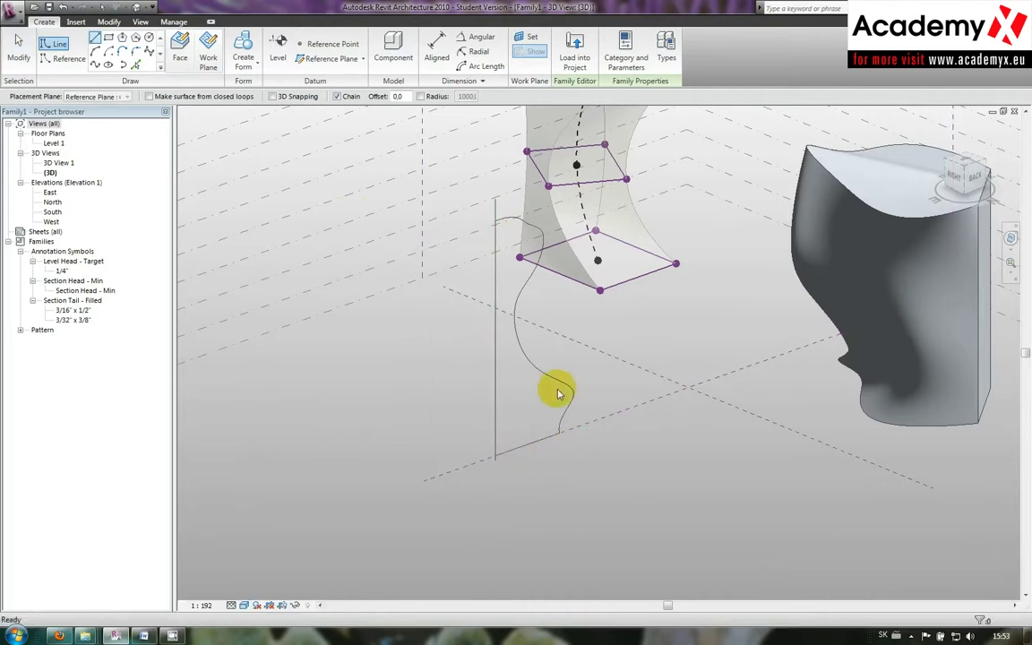
{"action": "key", "text": "Escape"}
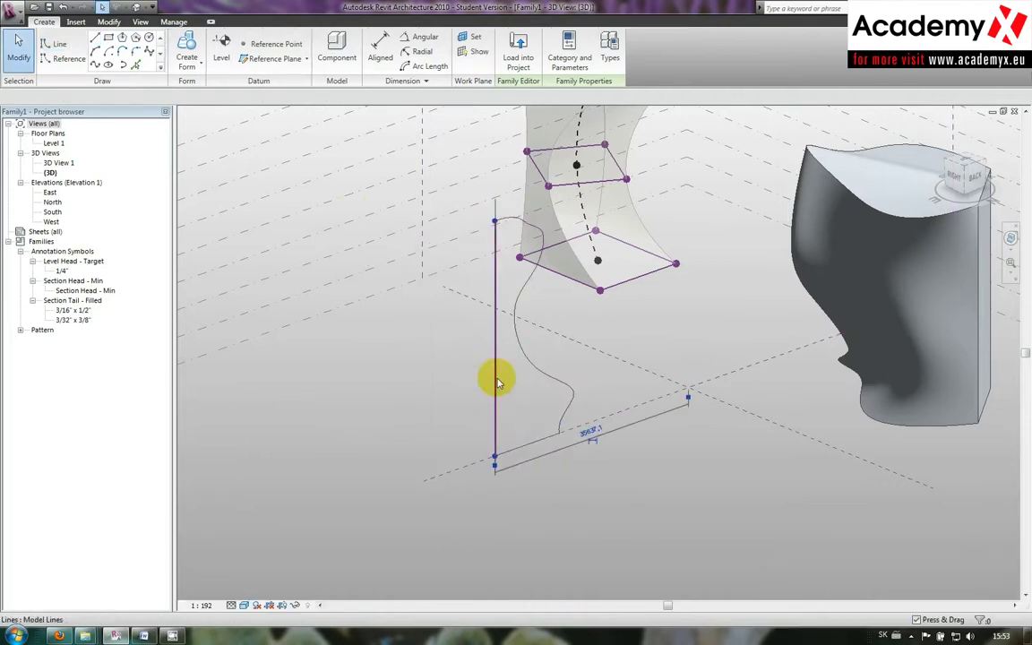
Select the closed profile chain plus the vertical axis line and revolve them into a knob solid.
{"action": "left_click", "coordinate": [499, 383]}
{"action": "key", "text": "Escape"}
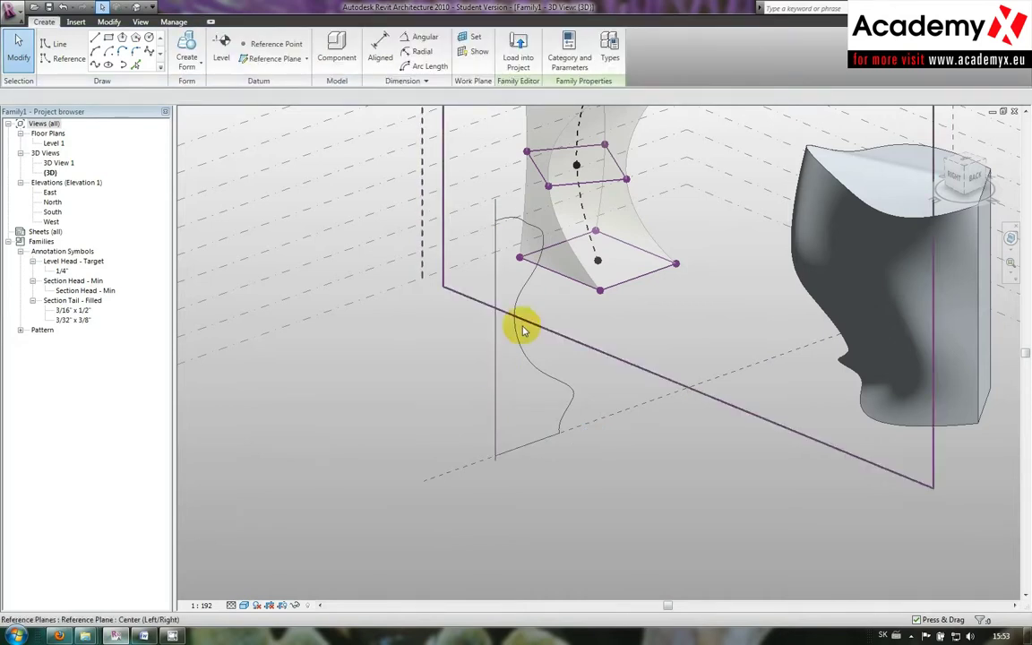
{"action": "key", "text": "Tab"}
{"action": "left_click", "coordinate": [507, 332]}
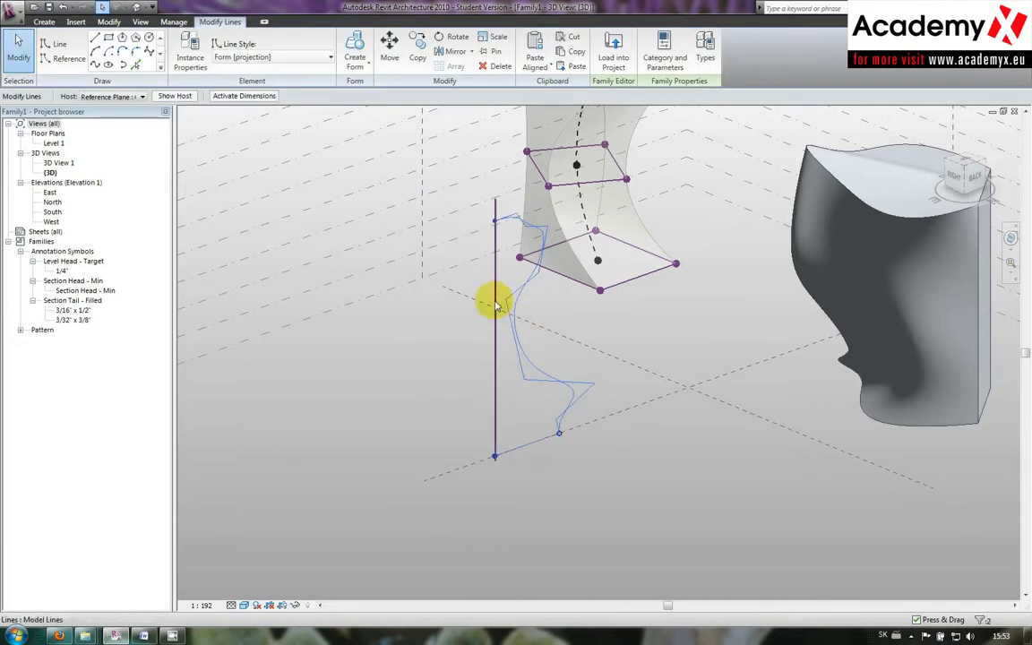
{"action": "left_click", "coordinate": [495, 306], "text": "ctrl"}
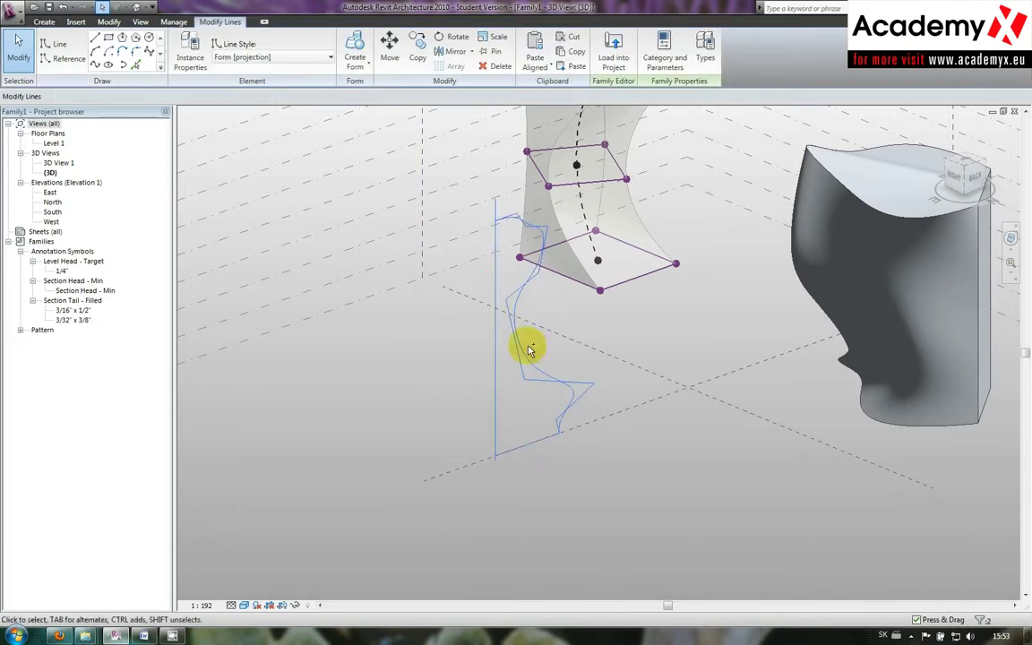
{"action": "left_click", "coordinate": [355, 50]}
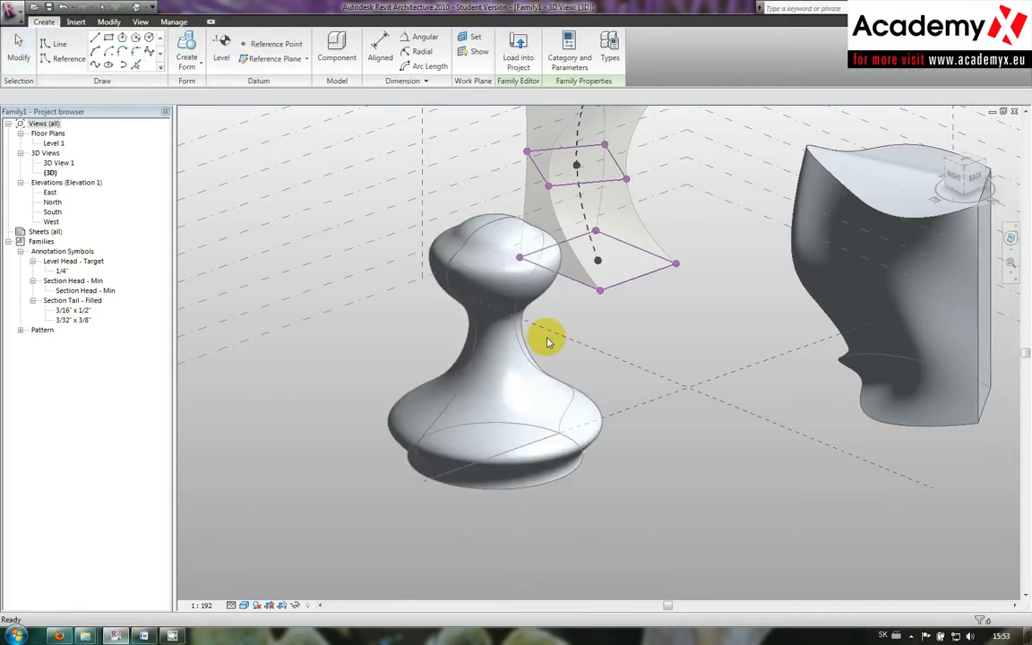
{"action": "scroll", "coordinate": [482, 330], "scroll_direction": "down", "scroll_amount": 2}
{"action": "scroll", "coordinate": [481, 332], "scroll_direction": "down", "scroll_amount": 1}
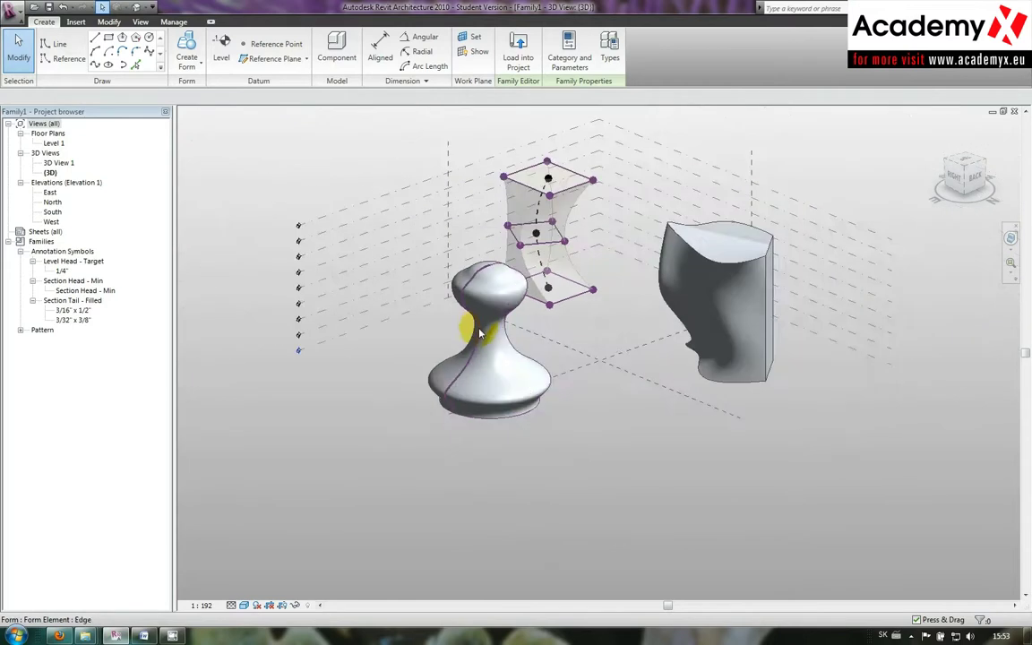
{"action": "mouse_move", "coordinate": [479, 333]}
{"action": "middle_mouse_down", "text": "shift"}
{"action": "mouse_move", "coordinate": [604, 375]}
{"action": "mouse_move", "coordinate": [604, 327]}
{"action": "mouse_move", "coordinate": [599, 345]}
{"action": "middle_mouse_up", "text": "shift"}
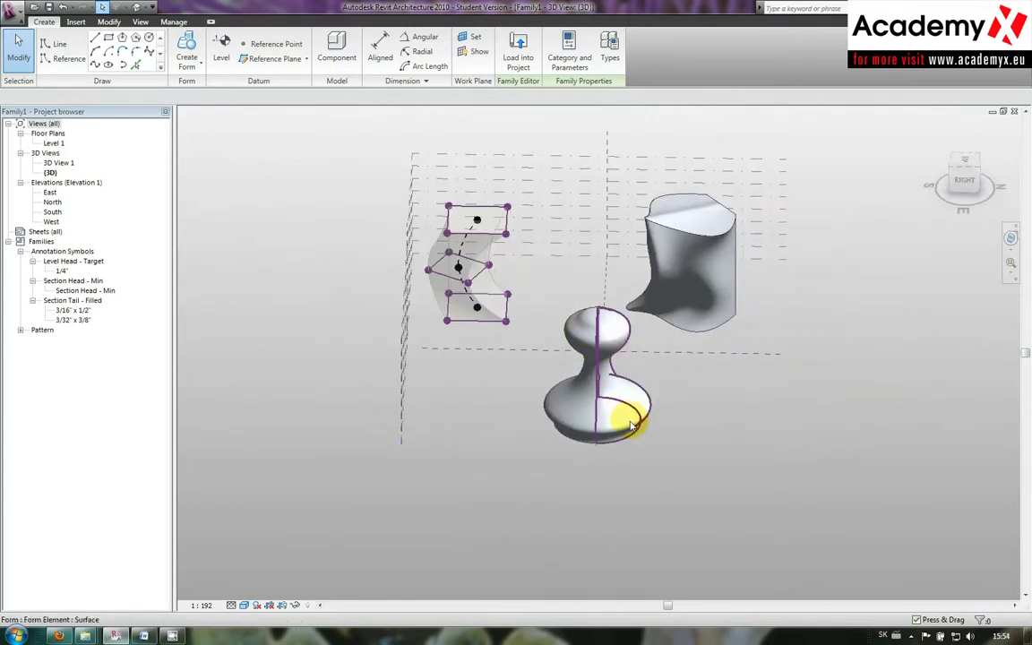
Select the right half of the knob's surface and pull it outward into a wide bowl.
{"action": "left_click", "coordinate": [631, 429]}
{"action": "left_click", "coordinate": [596, 362]}
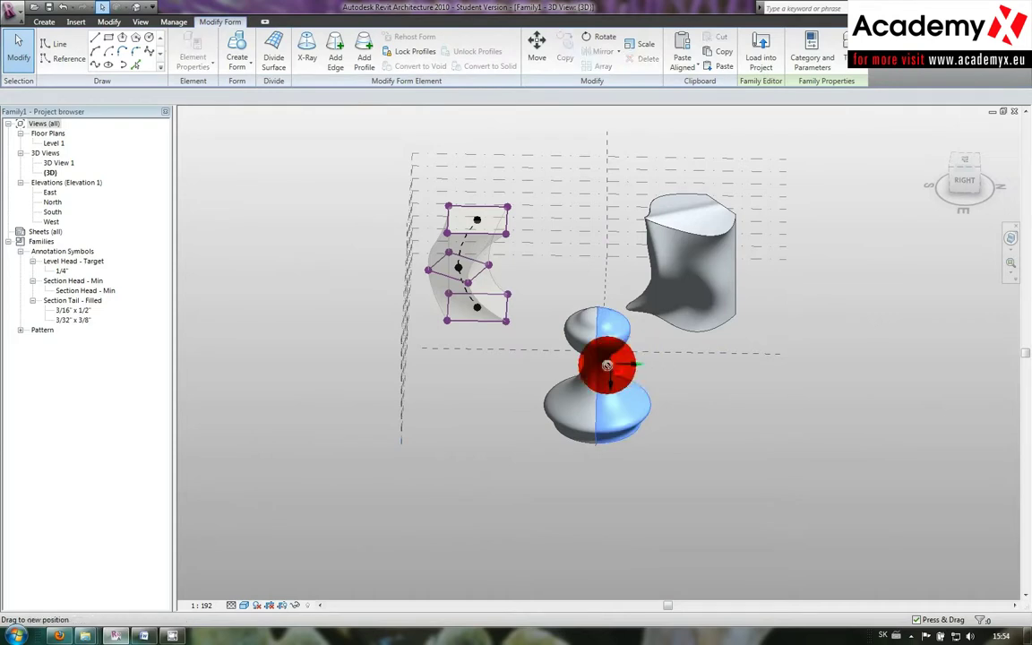
{"action": "left_click_drag", "start_coordinate": [556, 368], "coordinate": [525, 407]}
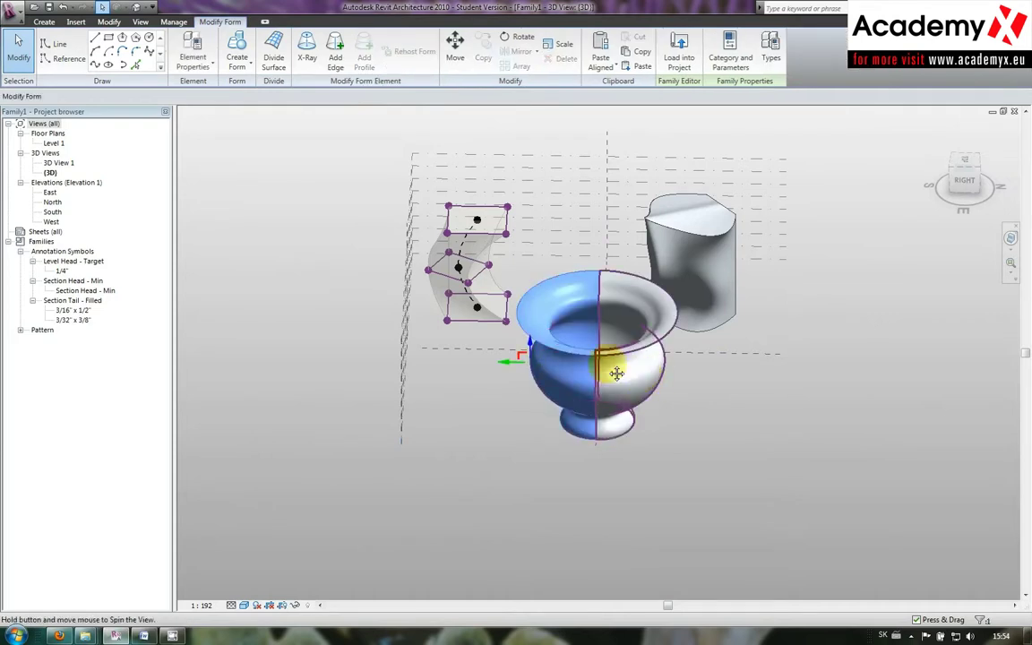
From above, drag the vessel's body surfaces to give it a wide bottom and taller, narrower body.
{"action": "middle_click_drag", "start_coordinate": [615, 376], "coordinate": [504, 262], "text": "shift"}
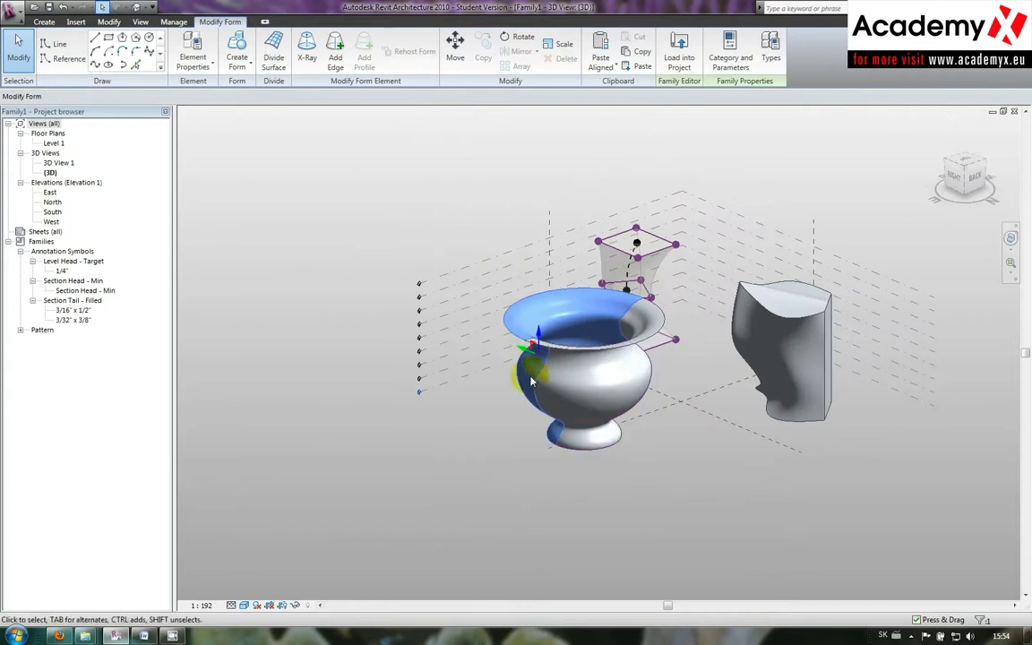
{"action": "left_click", "coordinate": [537, 363]}
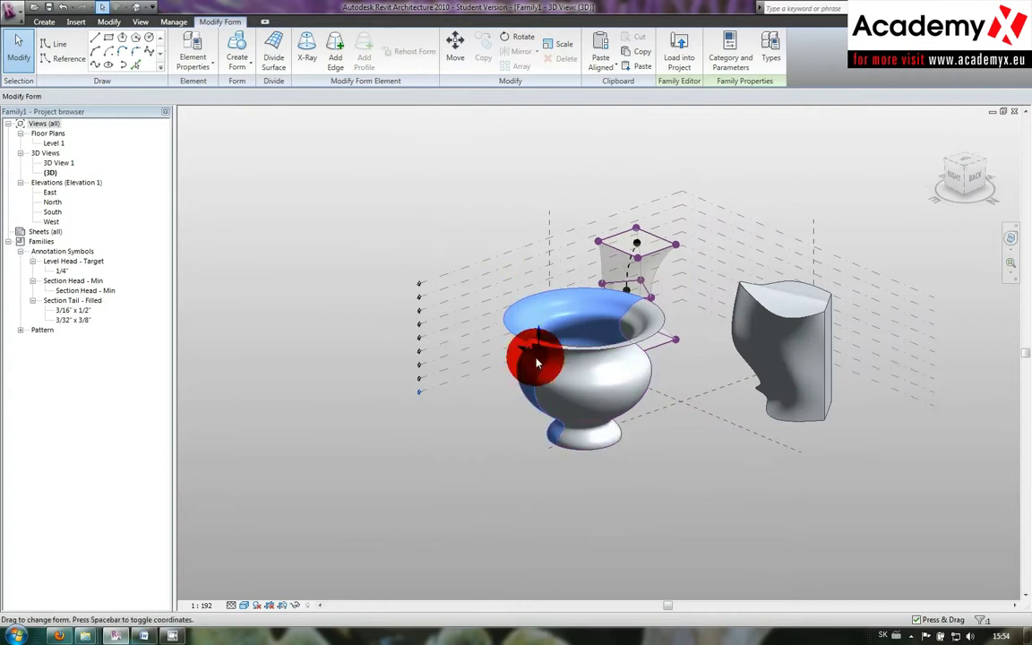
{"action": "left_click_drag", "start_coordinate": [541, 355], "coordinate": [605, 401]}
{"action": "left_click", "coordinate": [605, 401]}
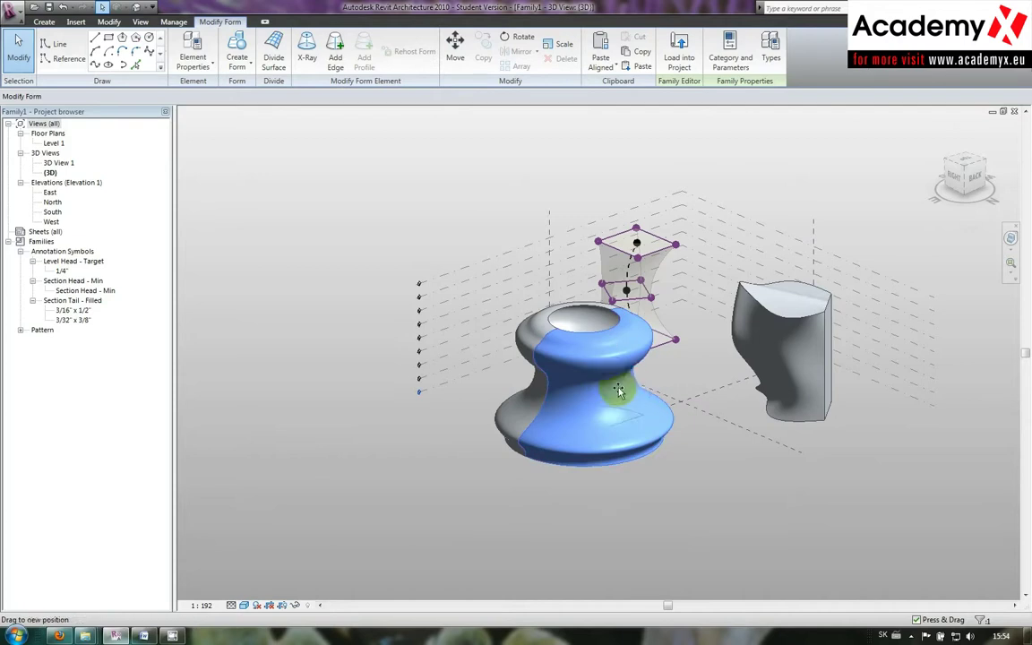
{"action": "left_click_drag", "start_coordinate": [618, 390], "coordinate": [612, 408]}
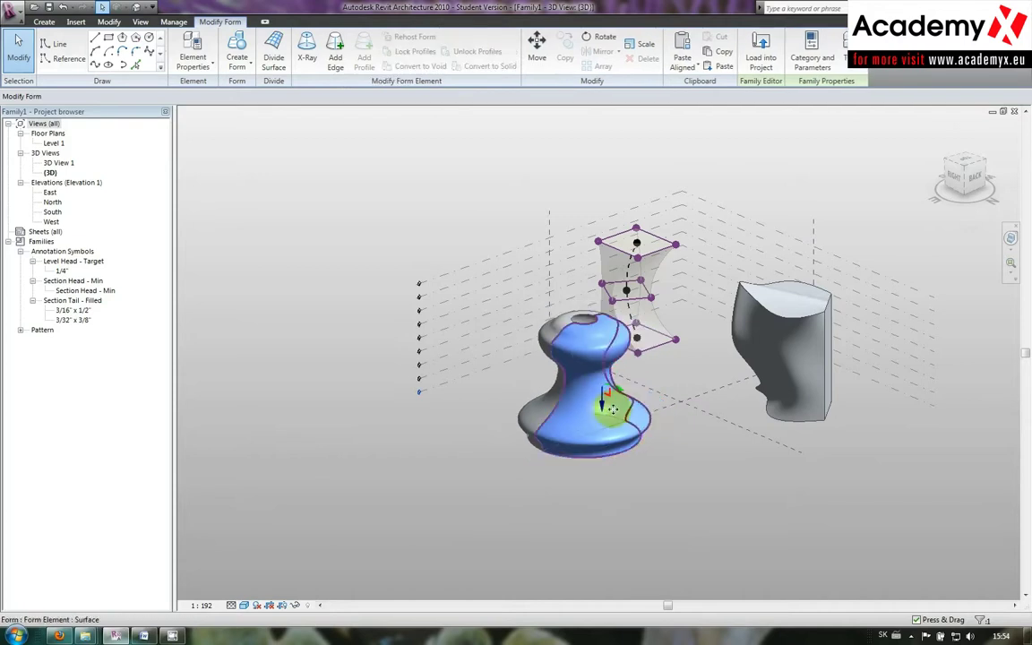
Pull the knob's lower faces to slim its neck and shorten the form.
{"action": "left_click", "coordinate": [604, 415]}
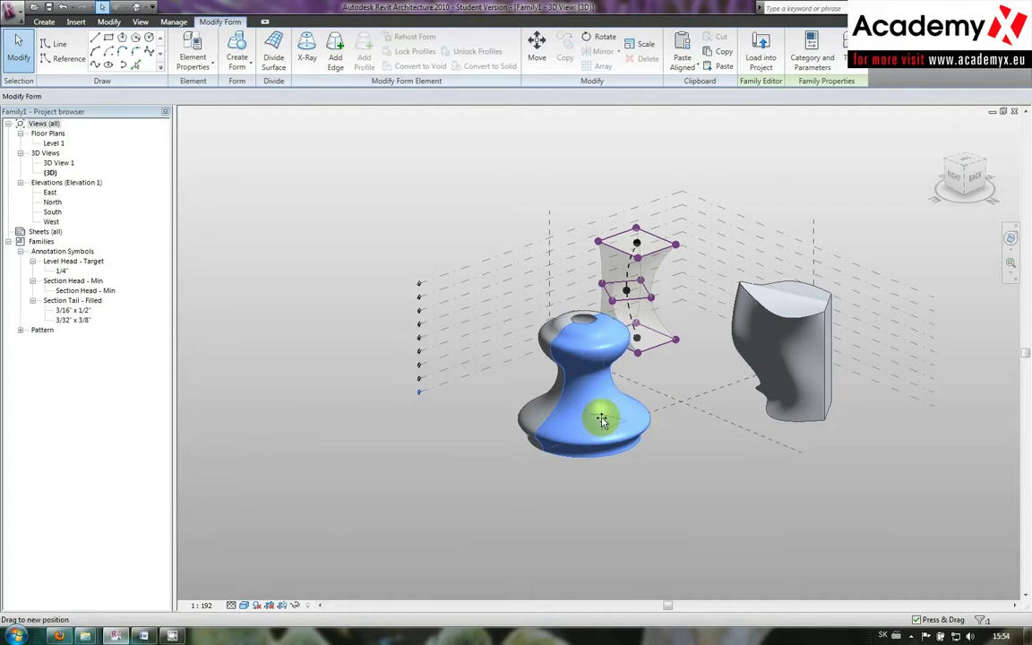
{"action": "left_click_drag", "start_coordinate": [600, 418], "coordinate": [585, 447]}
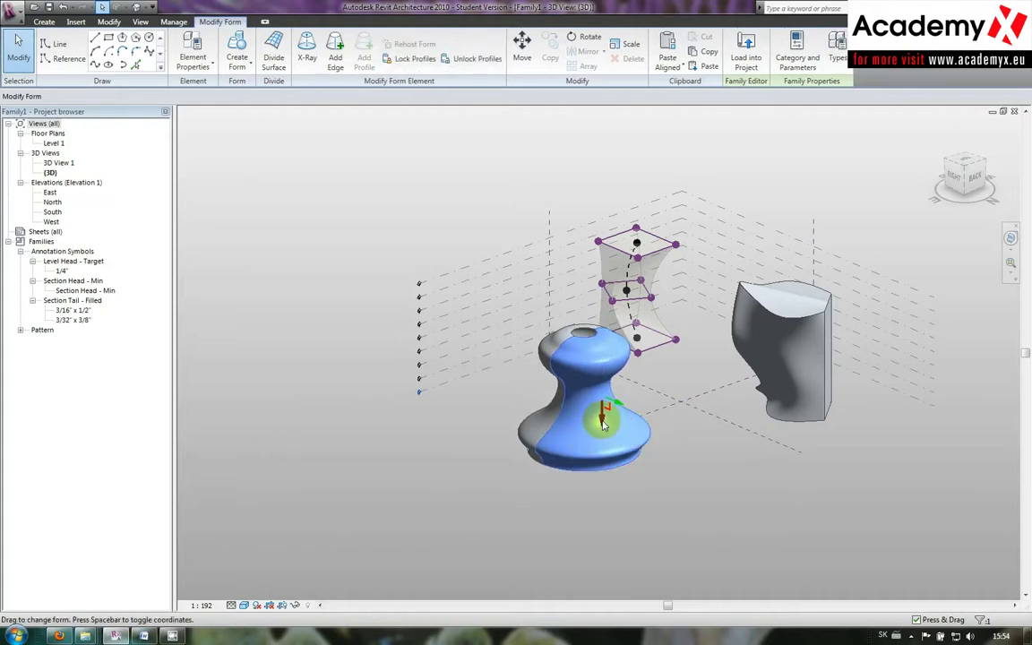
{"action": "left_click_drag", "start_coordinate": [605, 426], "coordinate": [607, 391]}
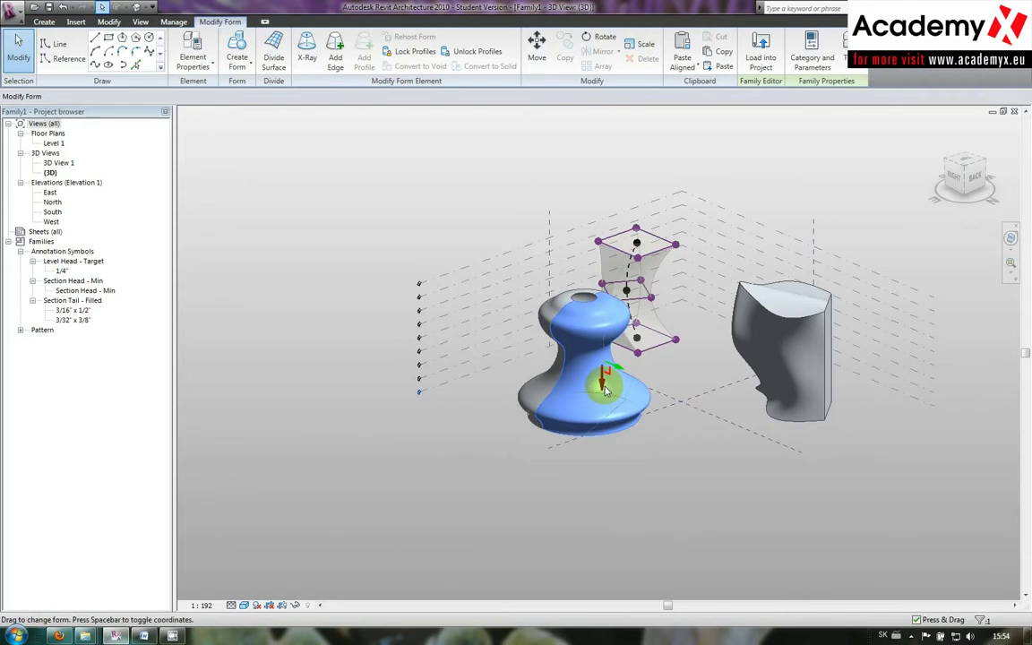
Select the whole knob form and orbit to view the masses from another angle.
{"action": "left_click", "coordinate": [570, 297]}
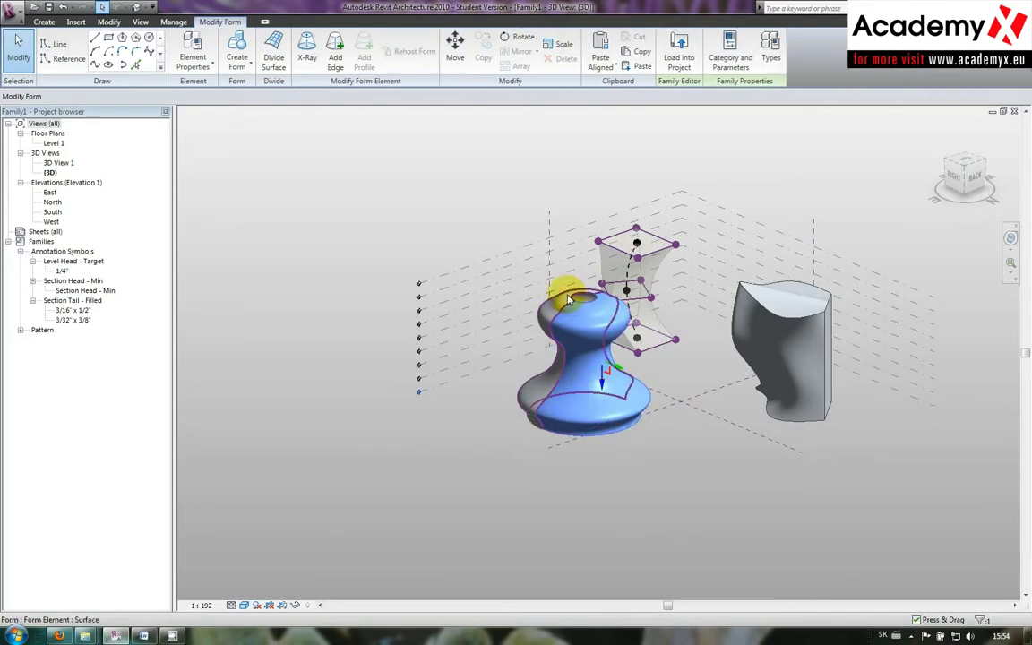
{"action": "left_click", "coordinate": [568, 298]}
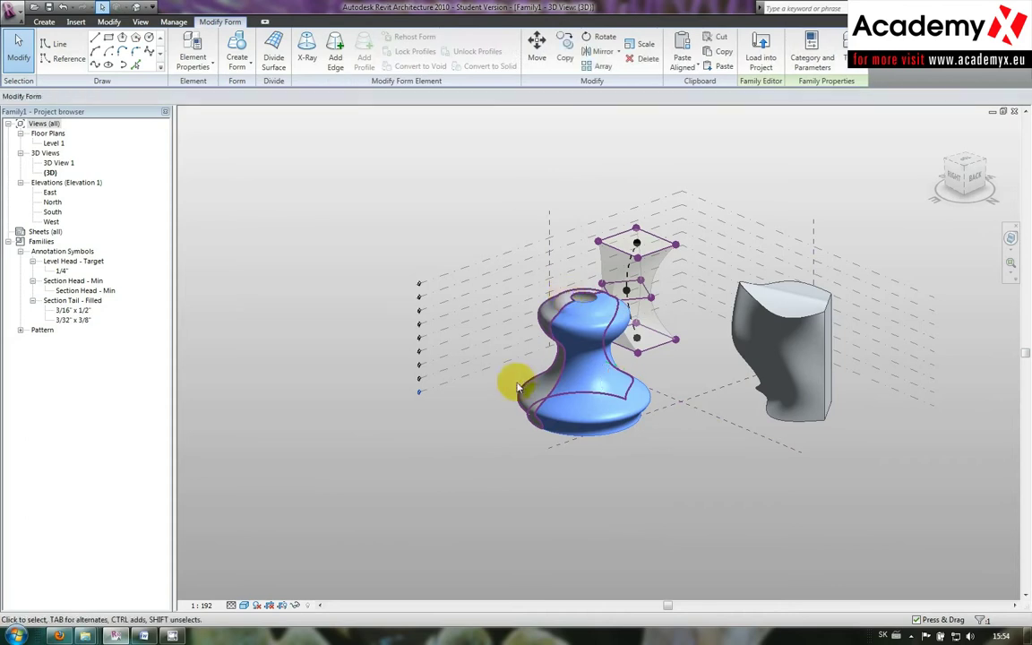
{"action": "mouse_move", "coordinate": [502, 387]}
{"action": "middle_mouse_down", "text": "shift"}
{"action": "mouse_move", "coordinate": [657, 444]}
{"action": "mouse_move", "coordinate": [604, 410]}
{"action": "mouse_move", "coordinate": [316, 108]}
{"action": "middle_mouse_up", "text": "shift"}
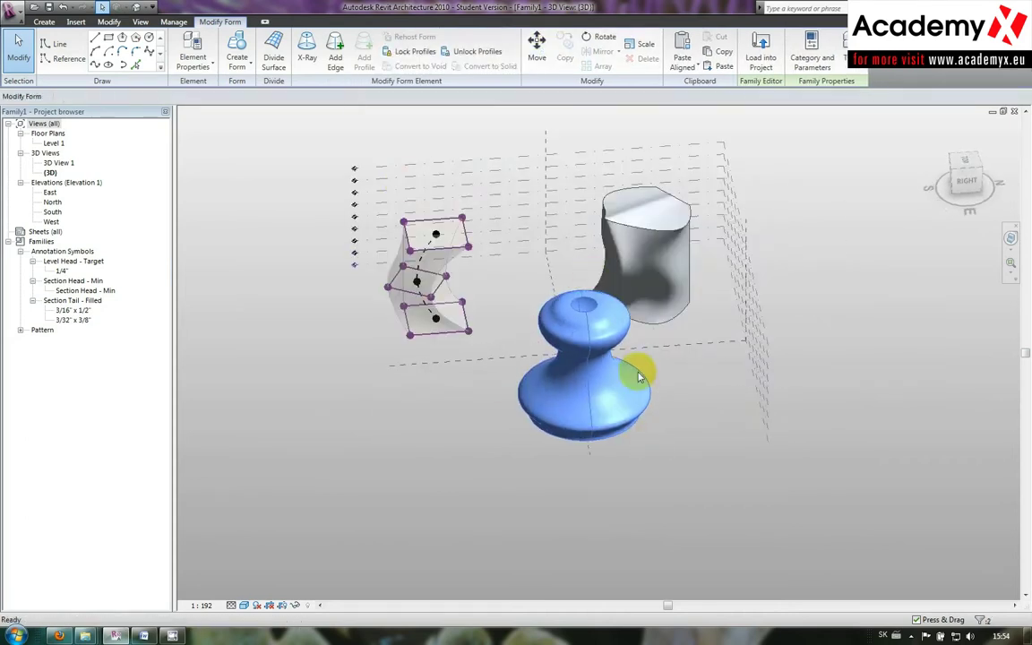
{"action": "left_click", "coordinate": [605, 387]}
{"action": "left_click", "coordinate": [559, 440]}
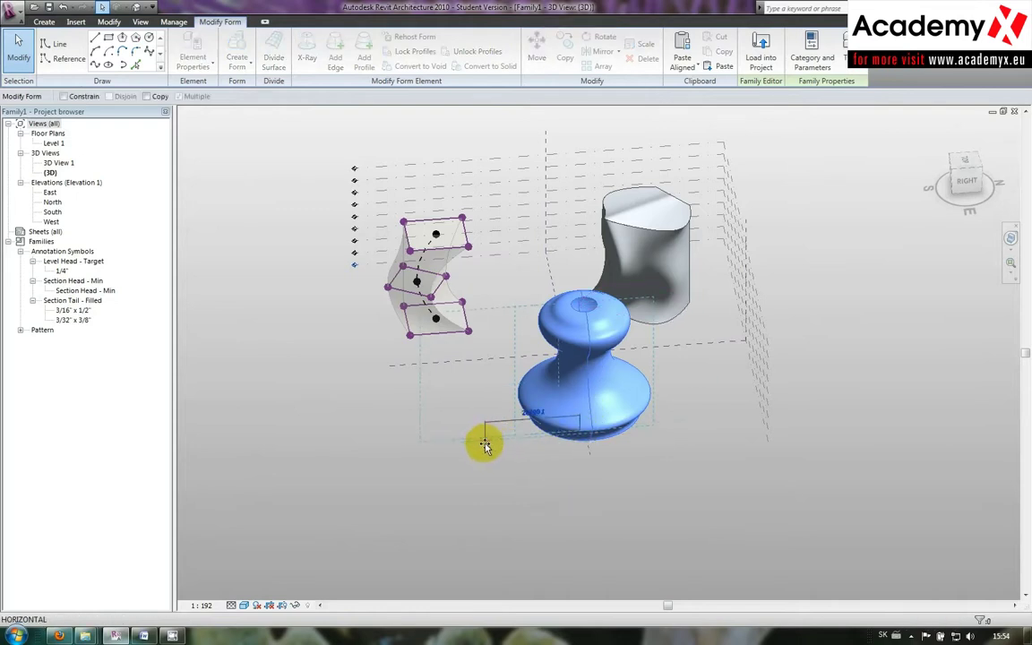
{"action": "left_click", "coordinate": [481, 443]}
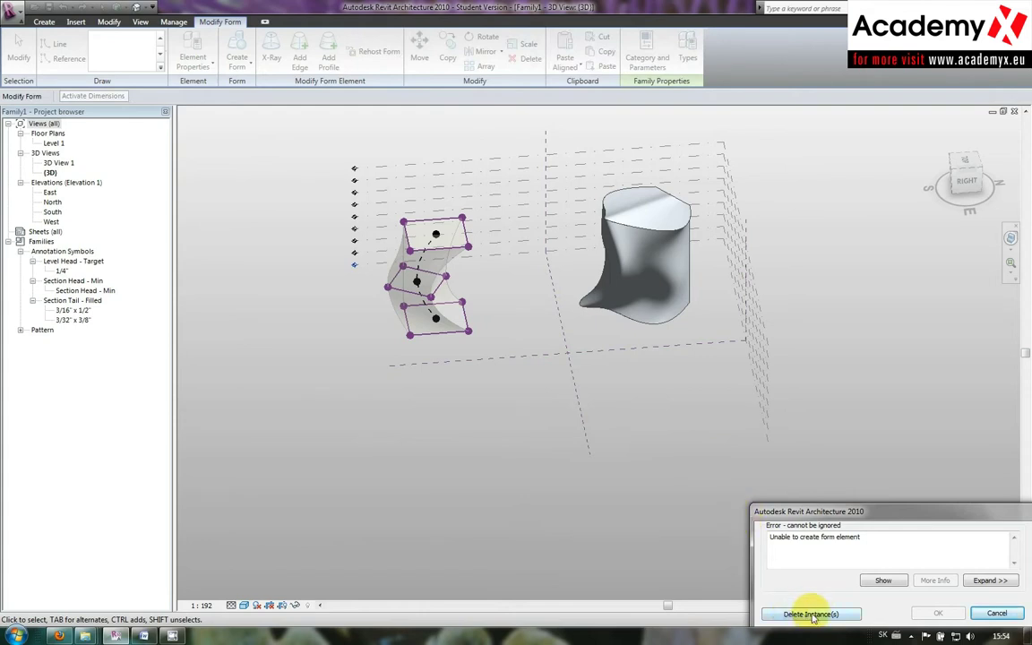
{"action": "left_click", "coordinate": [996, 613]}
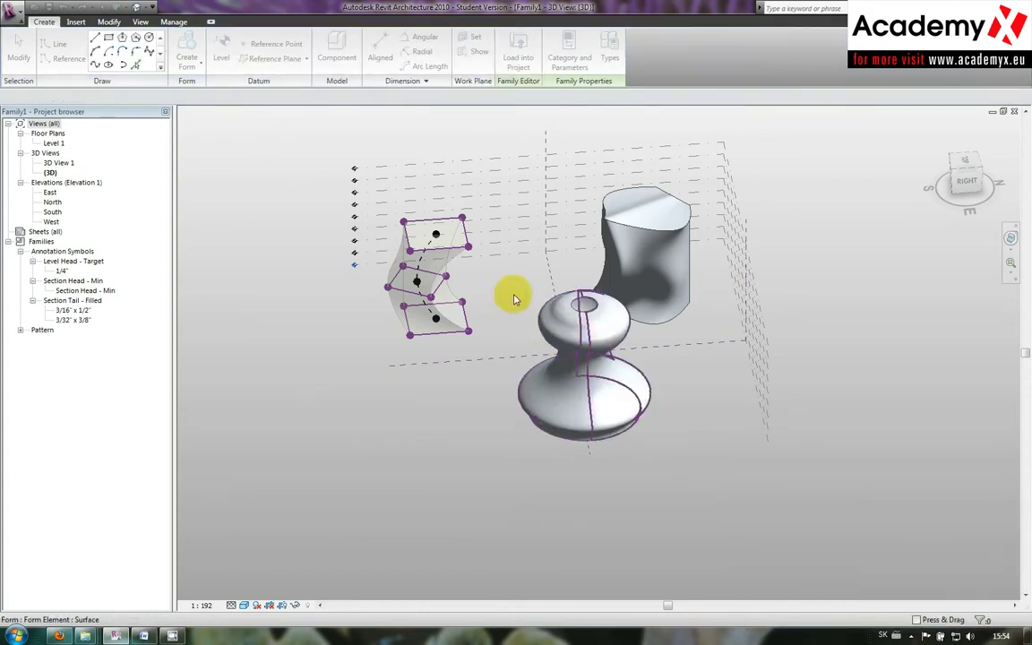
{"action": "left_click_drag", "start_coordinate": [504, 269], "coordinate": [689, 479]}
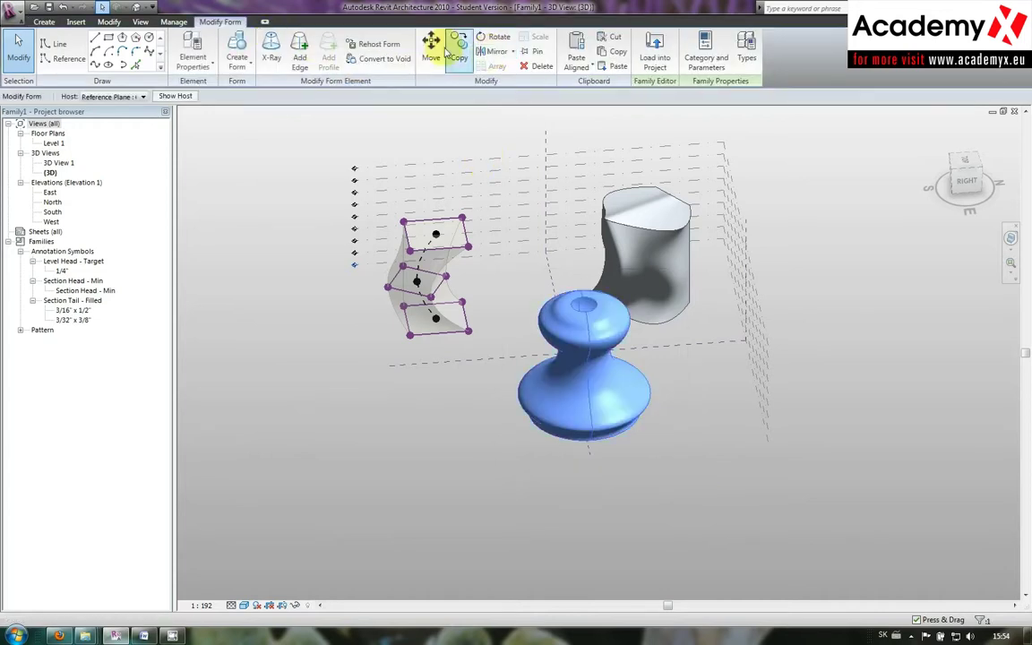
{"action": "left_click", "coordinate": [434, 50]}
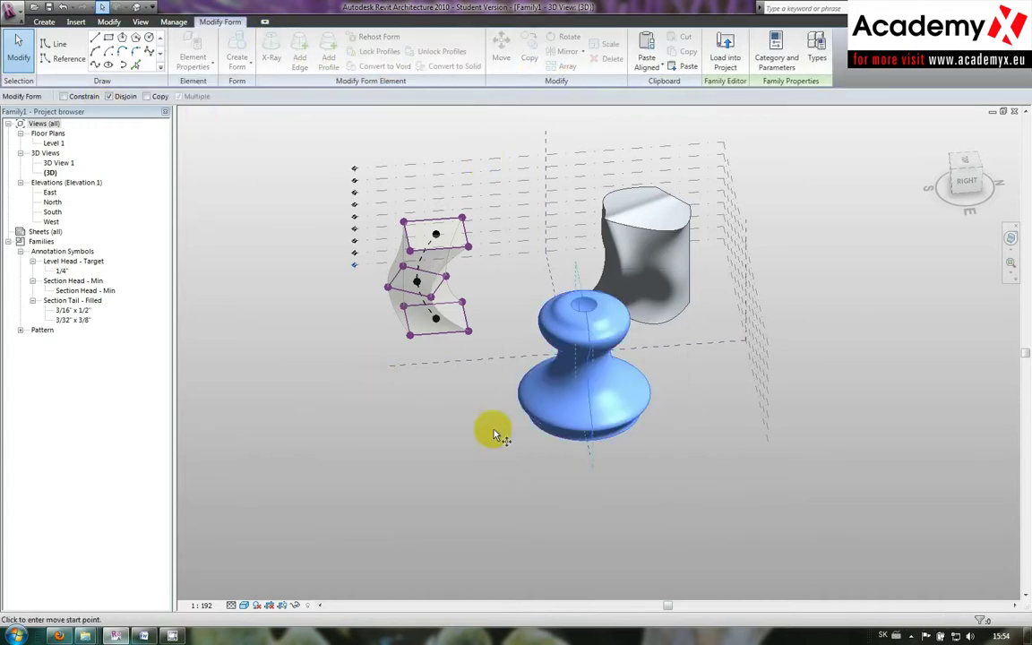
{"action": "left_click", "coordinate": [535, 439]}
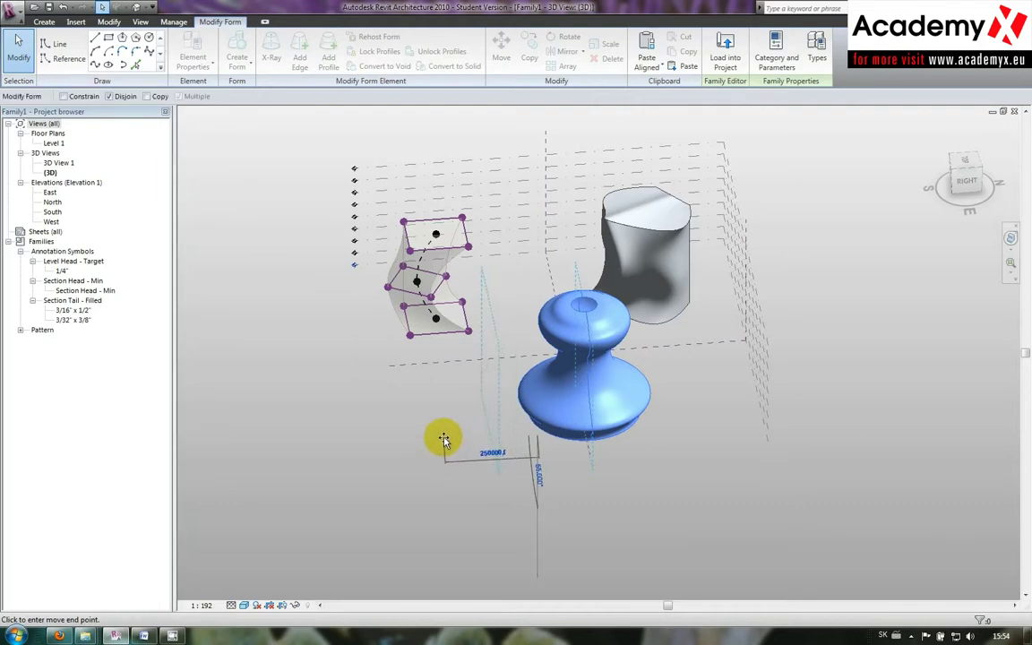
{"action": "key", "text": "Escape"}
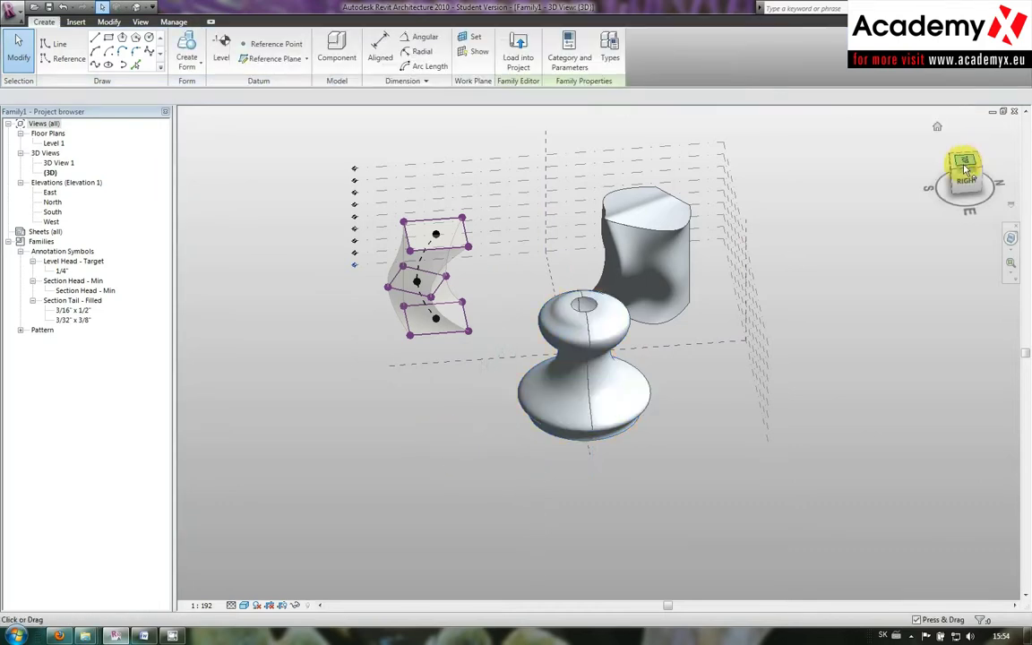
From the top view, move the knob a short distance left, off the vertical reference plane.
{"action": "middle_click_drag", "start_coordinate": [717, 377], "coordinate": [587, 428], "text": "shift"}
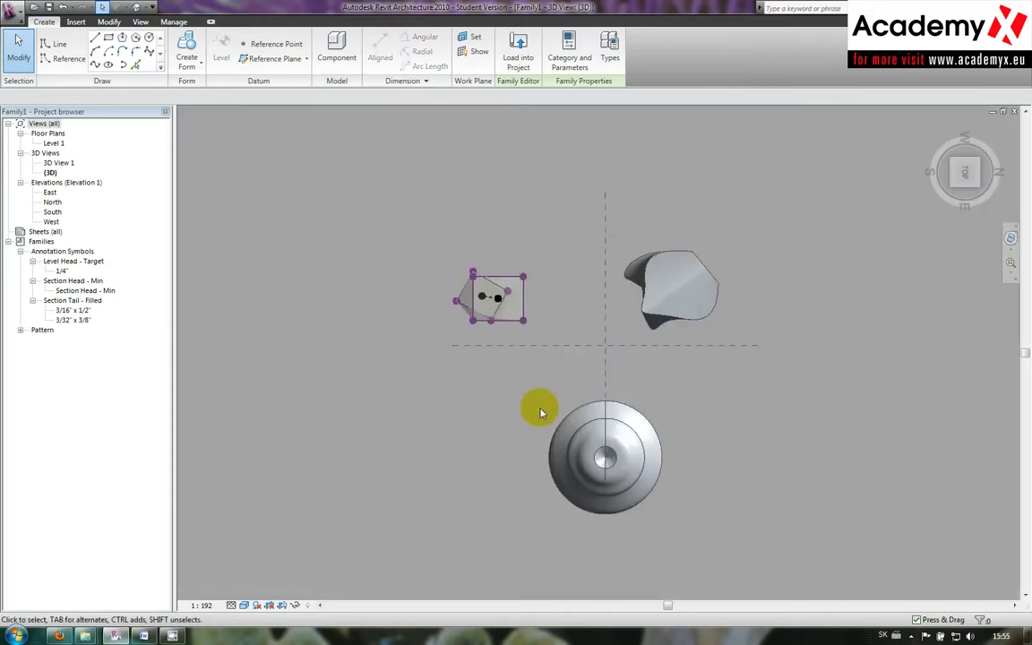
{"action": "mouse_move", "coordinate": [533, 395]}
{"action": "left_mouse_down"}
{"action": "mouse_move", "coordinate": [708, 558]}
{"action": "mouse_move", "coordinate": [691, 544]}
{"action": "left_mouse_up"}
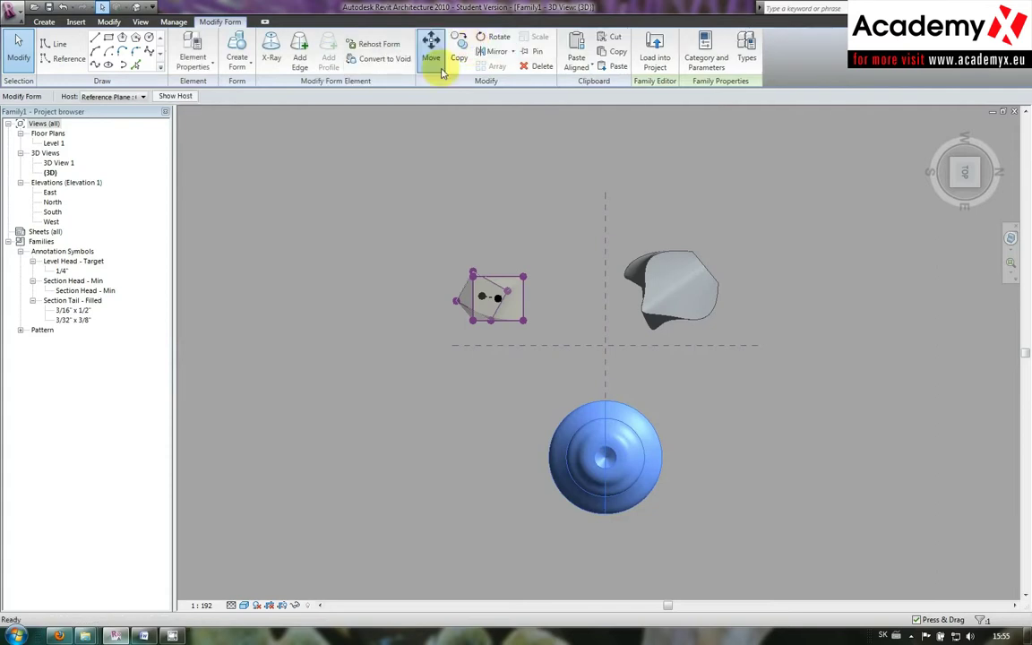
{"action": "left_click", "coordinate": [432, 54]}
{"action": "left_click", "coordinate": [109, 96]}
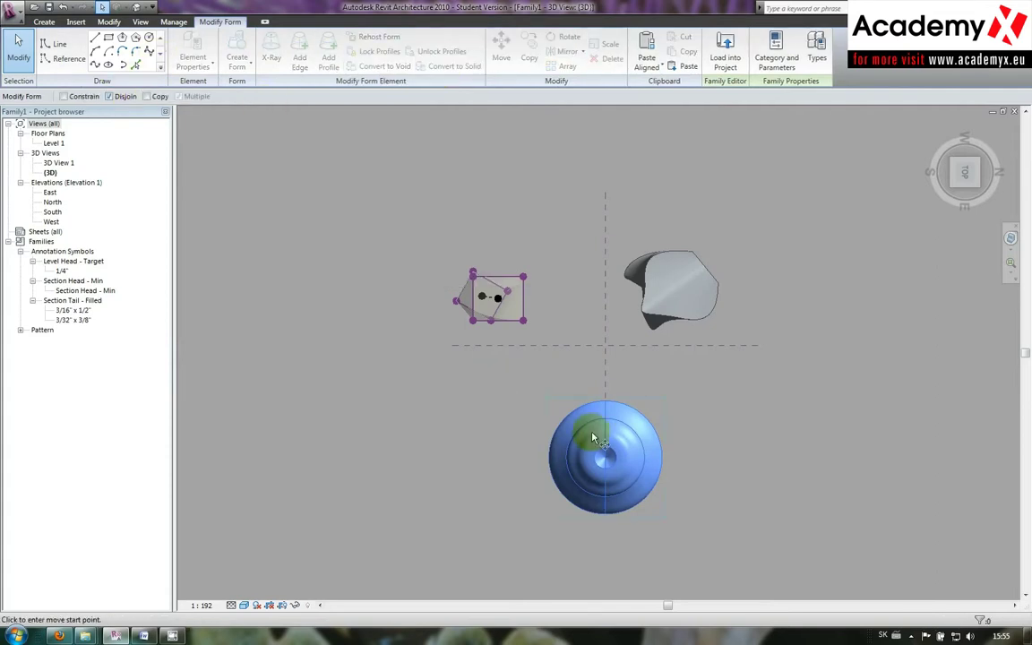
{"action": "left_click", "coordinate": [605, 394]}
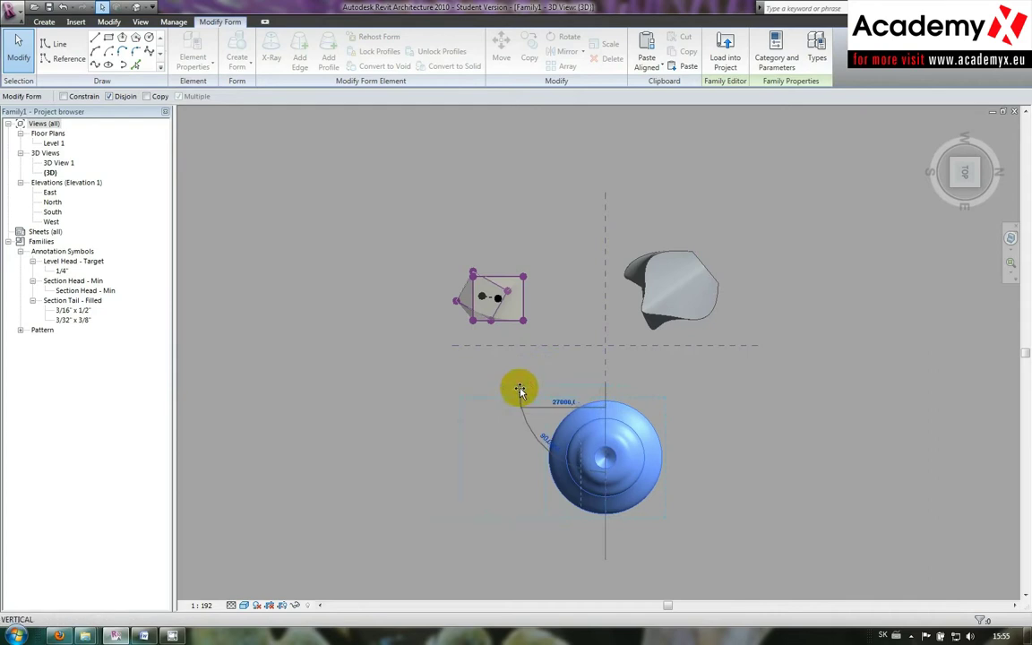
{"action": "left_click", "coordinate": [519, 393]}
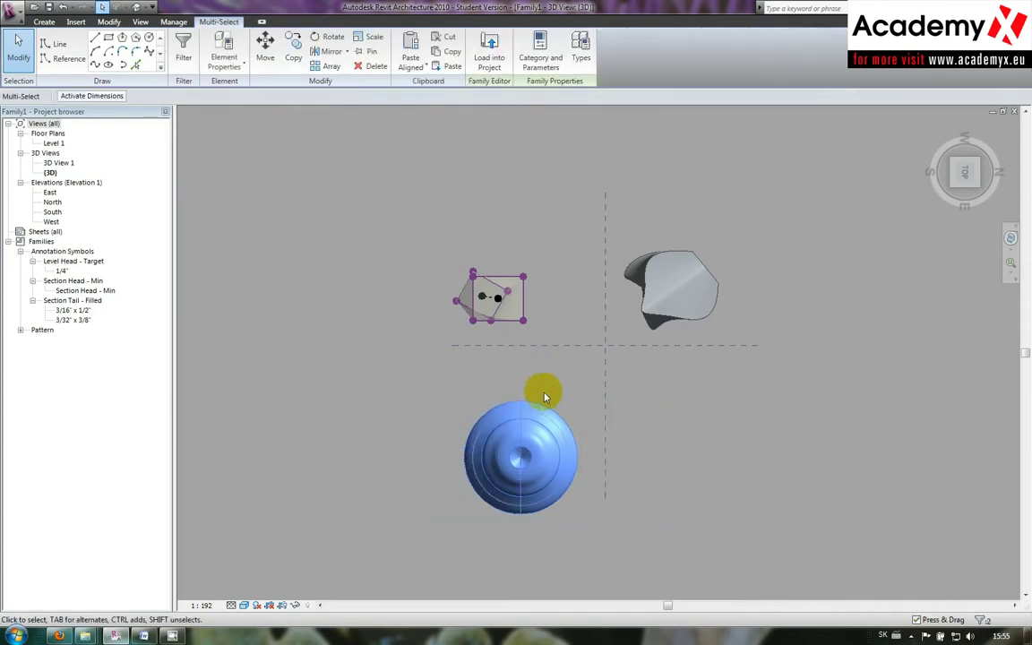
{"action": "left_click", "coordinate": [681, 421]}
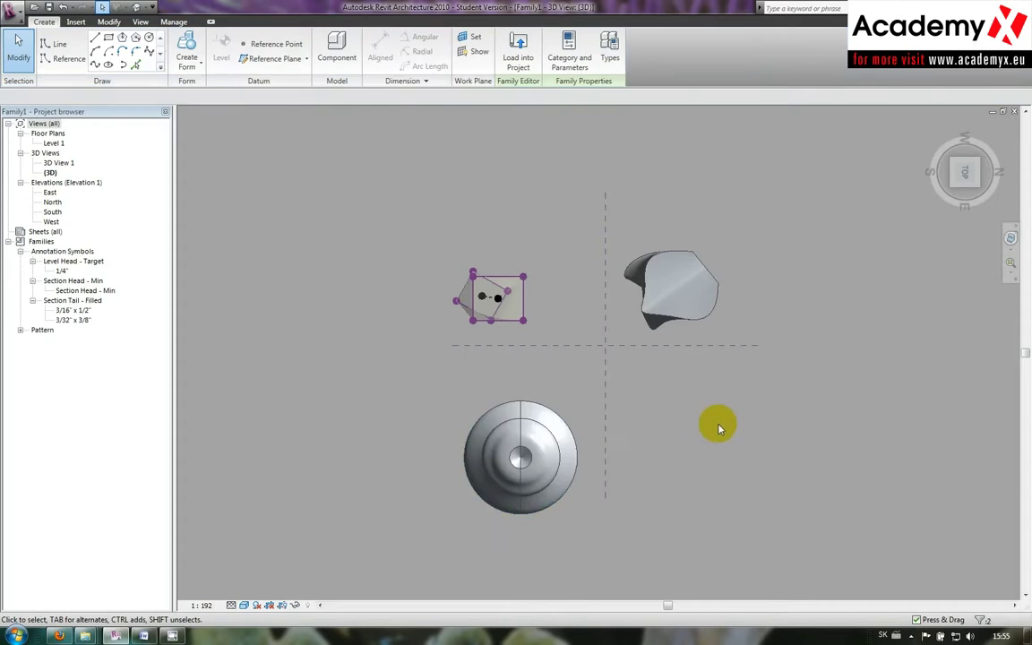
Back in an oblique 3D view, choose the Spline tool with Level 1 as the placement plane.
{"action": "mouse_move", "coordinate": [664, 437]}
{"action": "middle_mouse_down", "text": "shift"}
{"action": "mouse_move", "coordinate": [599, 250]}
{"action": "mouse_move", "coordinate": [637, 474]}
{"action": "mouse_move", "coordinate": [502, 271]}
{"action": "mouse_move", "coordinate": [500, 345]}
{"action": "middle_mouse_up", "text": "shift"}
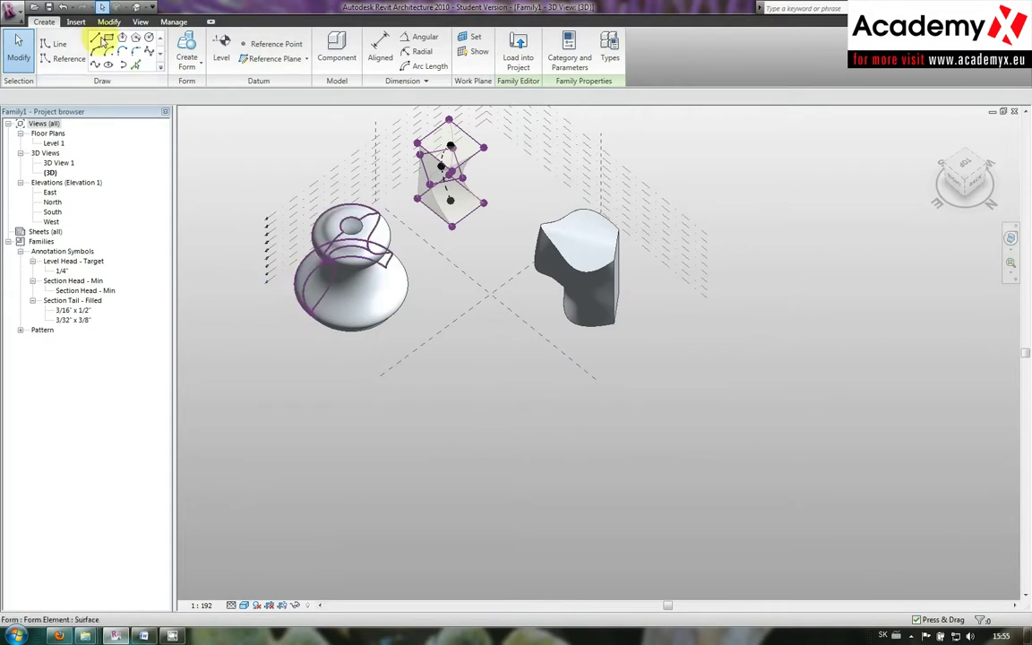
{"action": "left_click", "coordinate": [94, 41]}
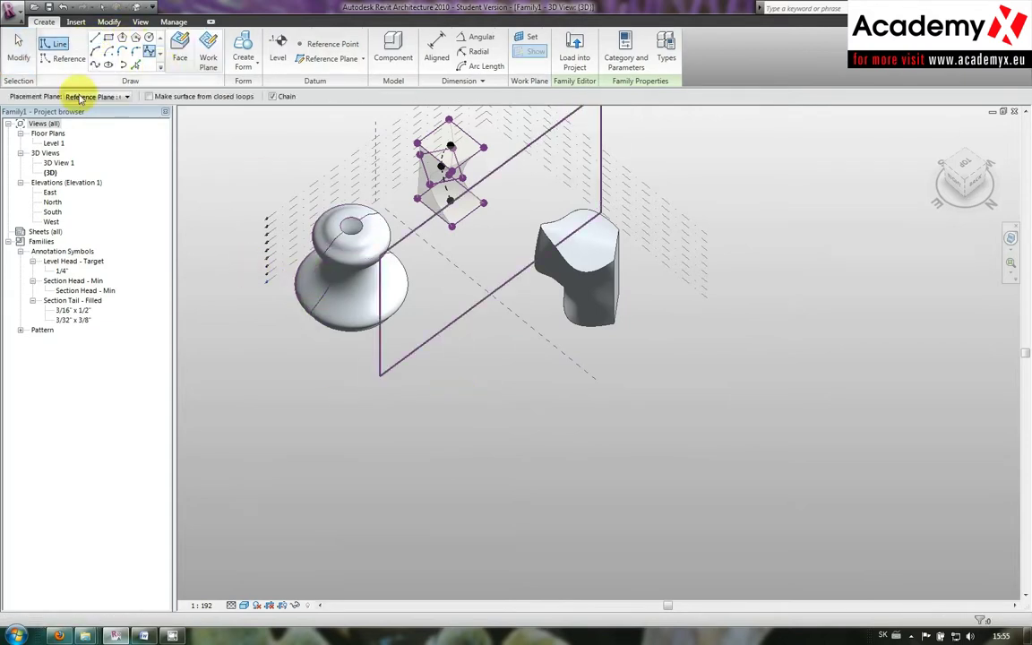
{"action": "left_click", "coordinate": [86, 98]}
{"action": "left_click", "coordinate": [90, 104]}
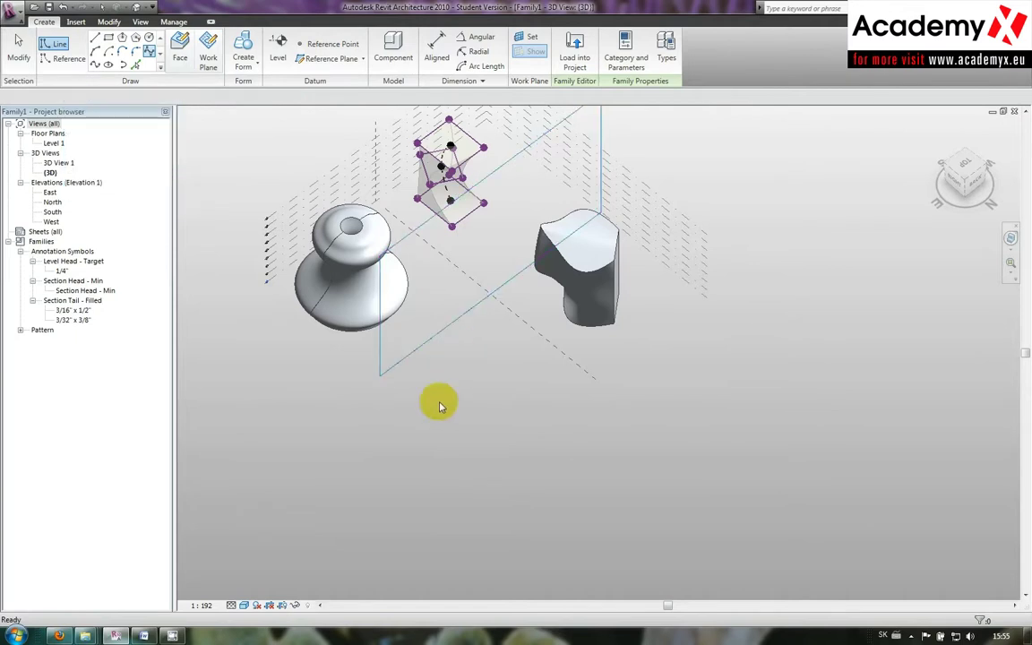
Place the spline's first three control points on Level 1 in front of the knob.
{"action": "left_click", "coordinate": [414, 388]}
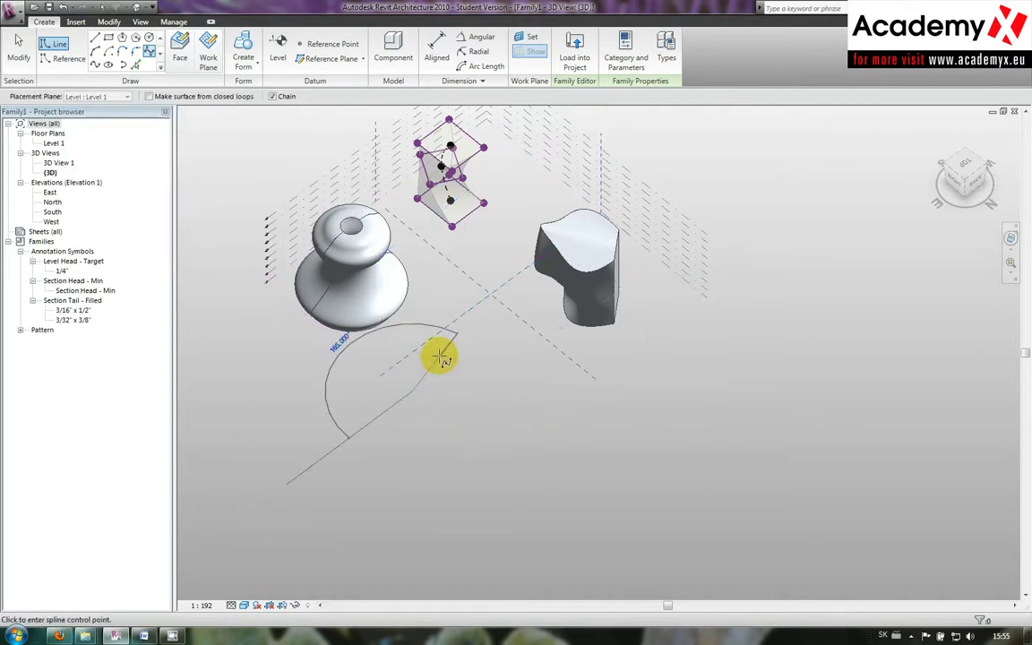
{"action": "left_click", "coordinate": [486, 331]}
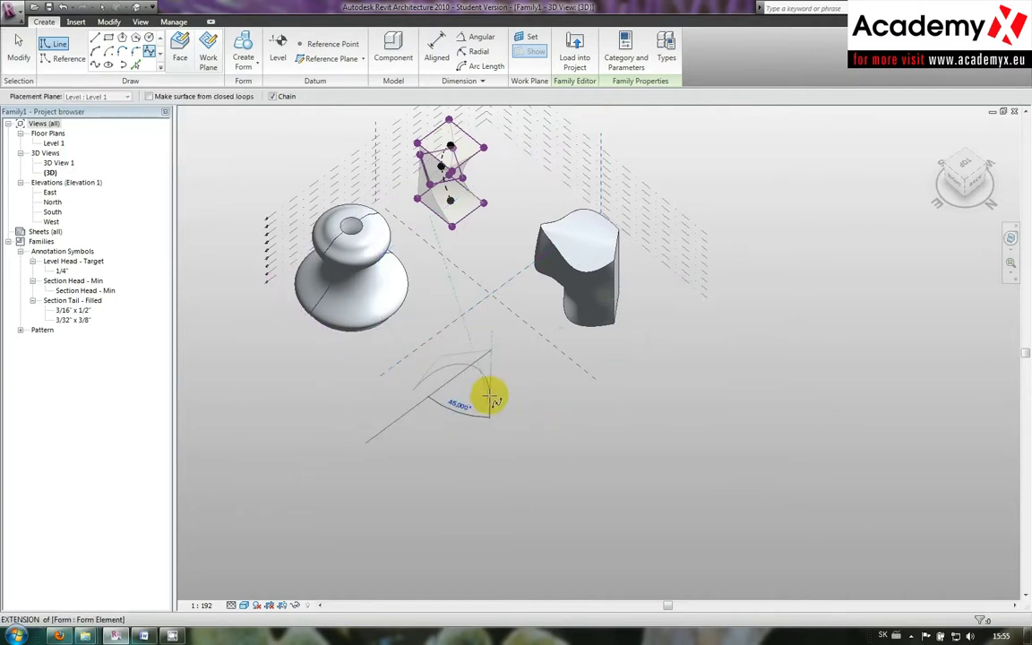
{"action": "left_click", "coordinate": [535, 396]}
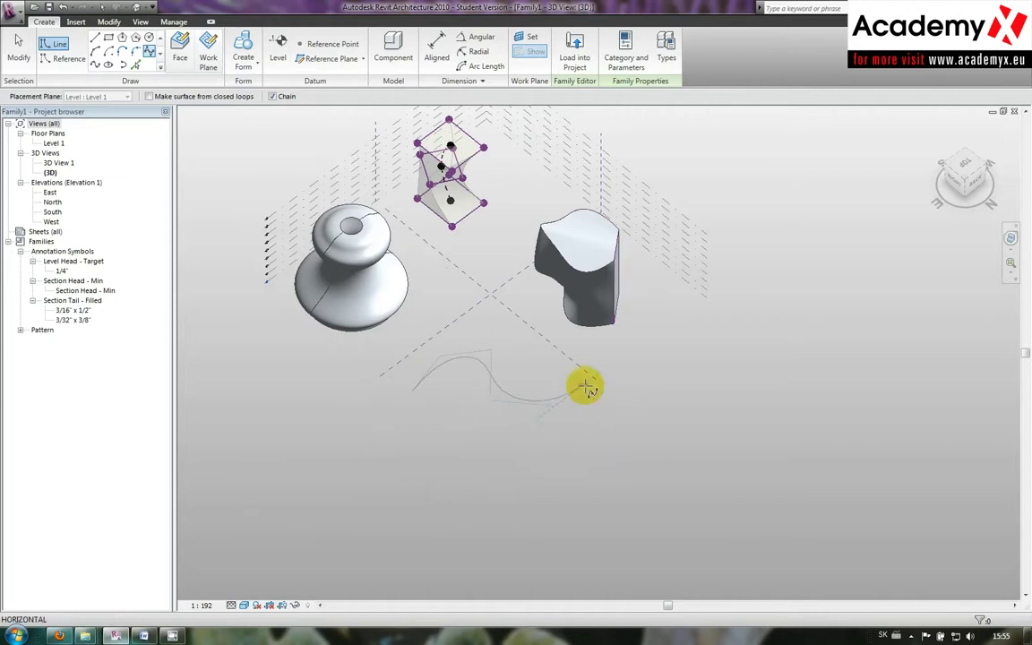